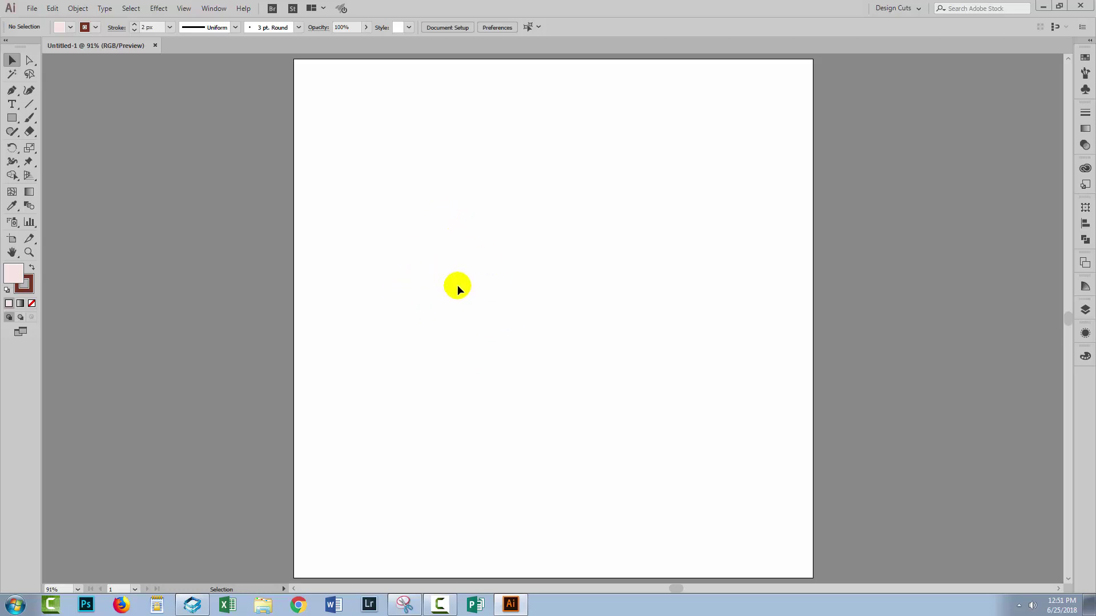
# Step: Place mason jar original.jpg large across the artboard and centre it on the page
pyautogui.click(33, 12)
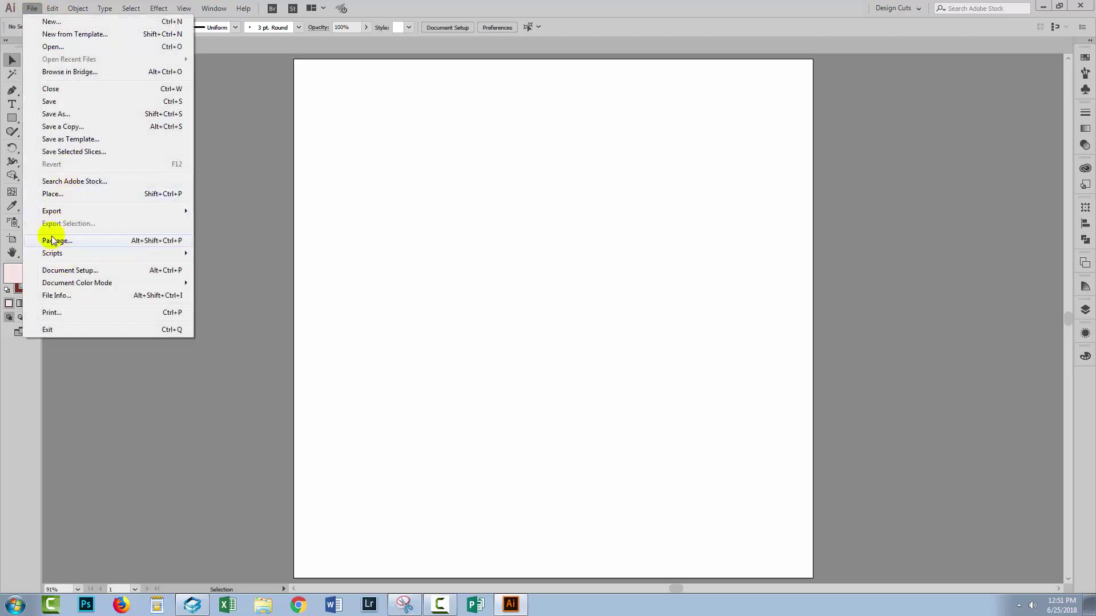
pyautogui.click(51, 194)
pyautogui.click(29, 85)
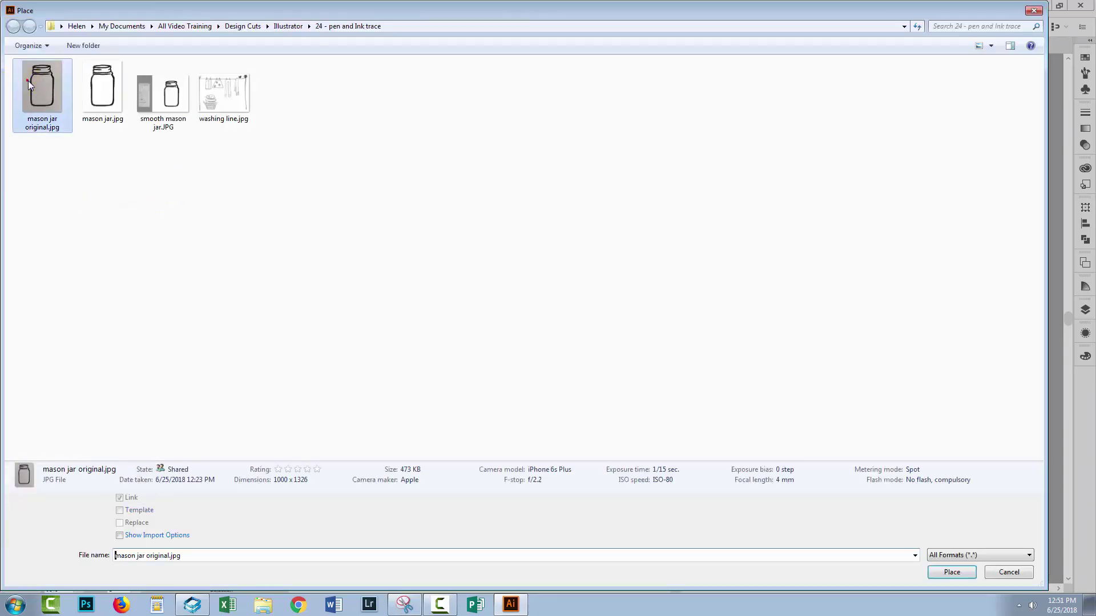
pyautogui.click(959, 572)
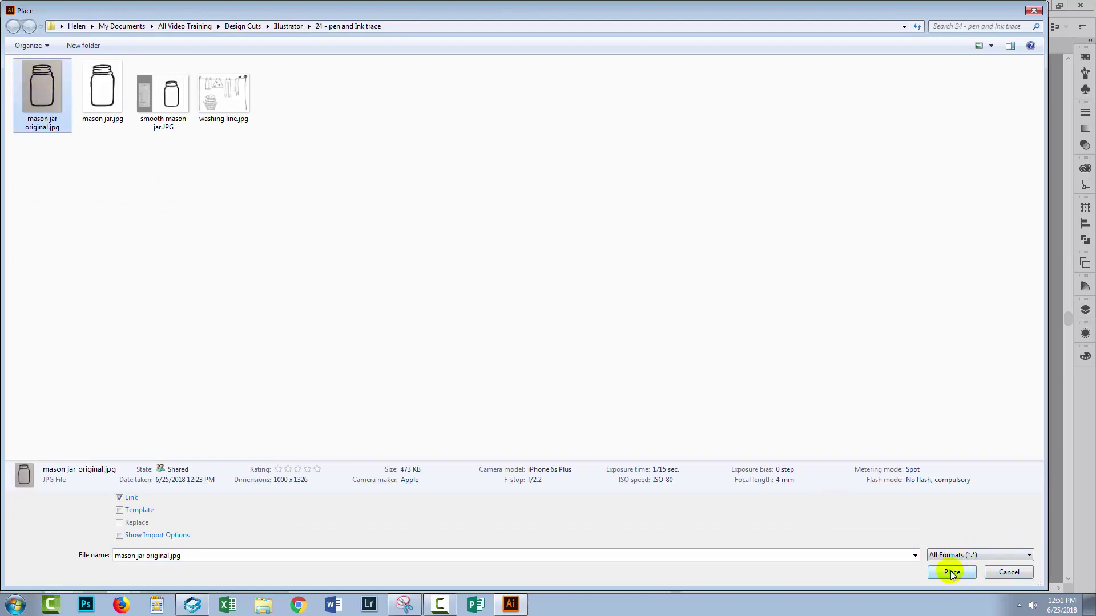
pyautogui.click(952, 572)
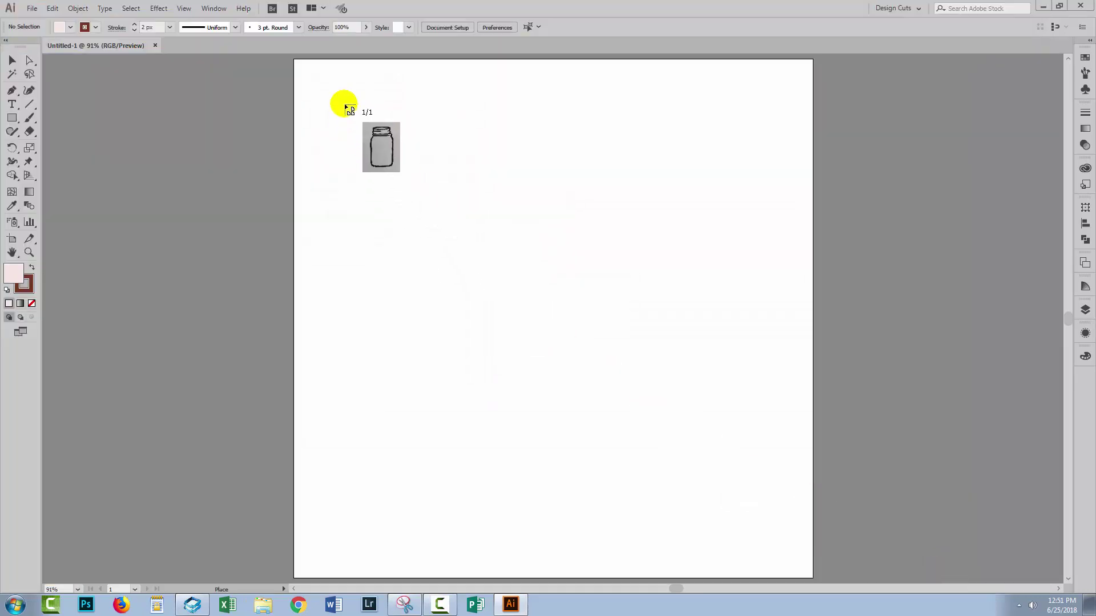
pyautogui.moveTo(348, 74); pyautogui.dragTo(802, 559)
pyautogui.moveTo(566, 424); pyautogui.dragTo(592, 430)
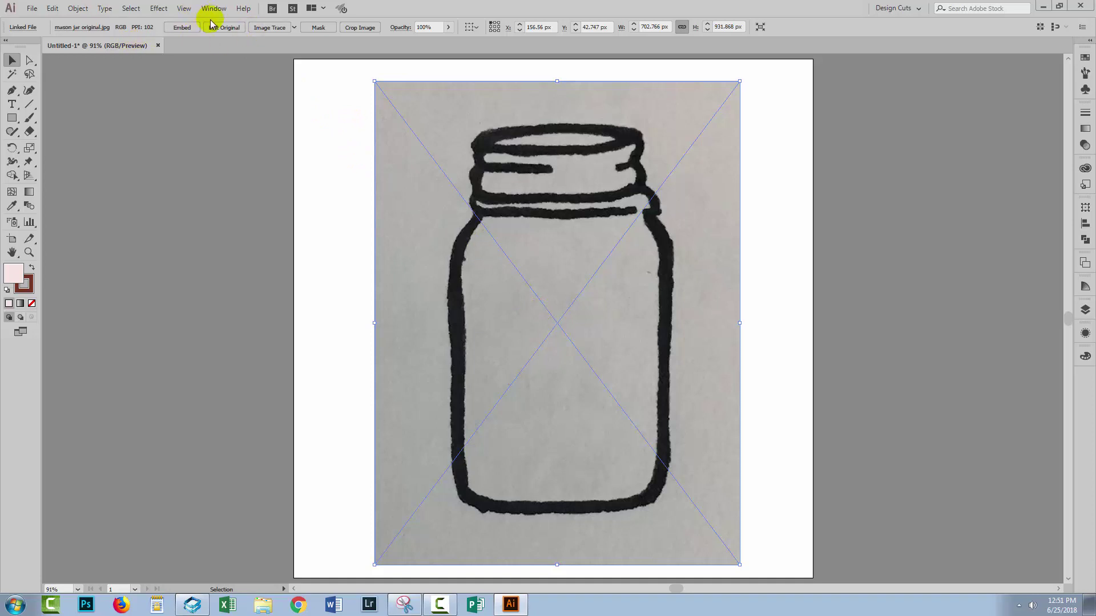
# Step: Image Trace the placed jar photo with the Default preset
pyautogui.click(269, 27)
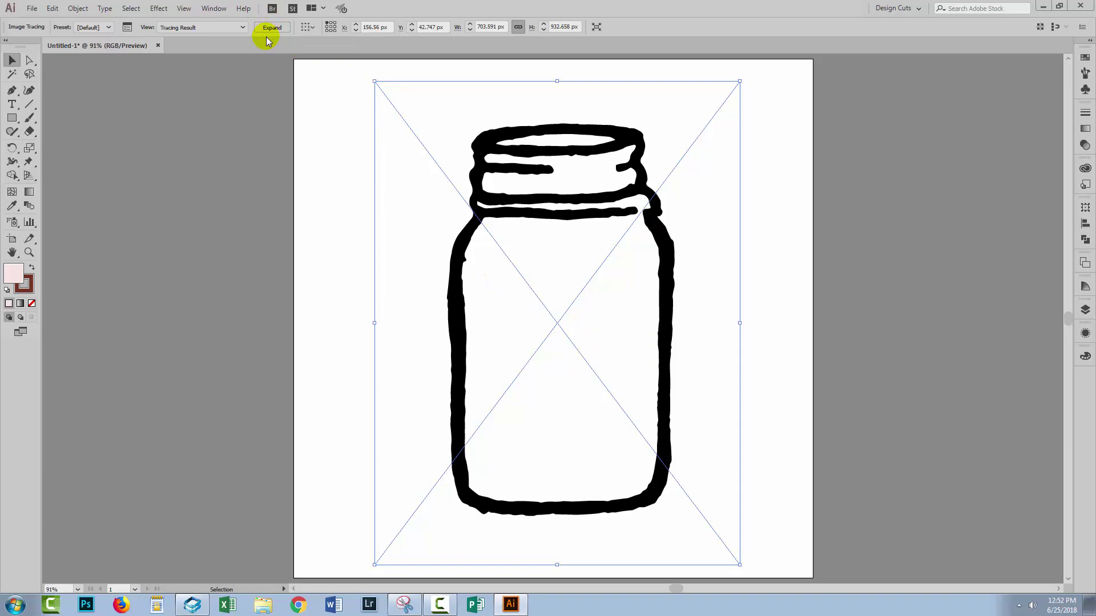
# Step: In the Image Trace panel's Advanced options, set Paths 7%, Corners 9% and Noise 96 px
pyautogui.click(126, 27)
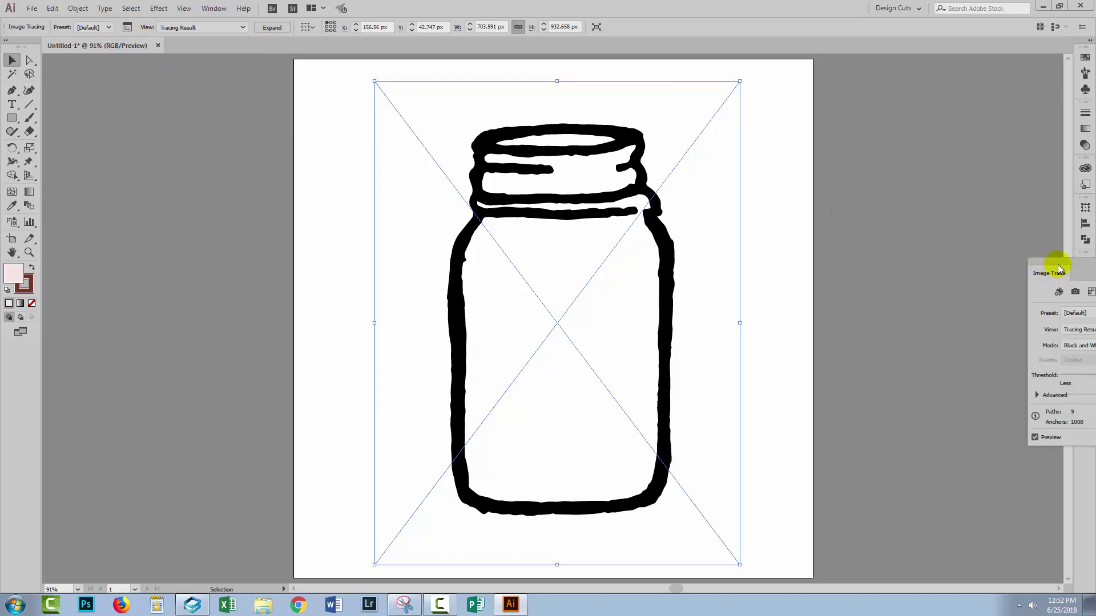
pyautogui.moveTo(1058, 269); pyautogui.dragTo(159, 168)
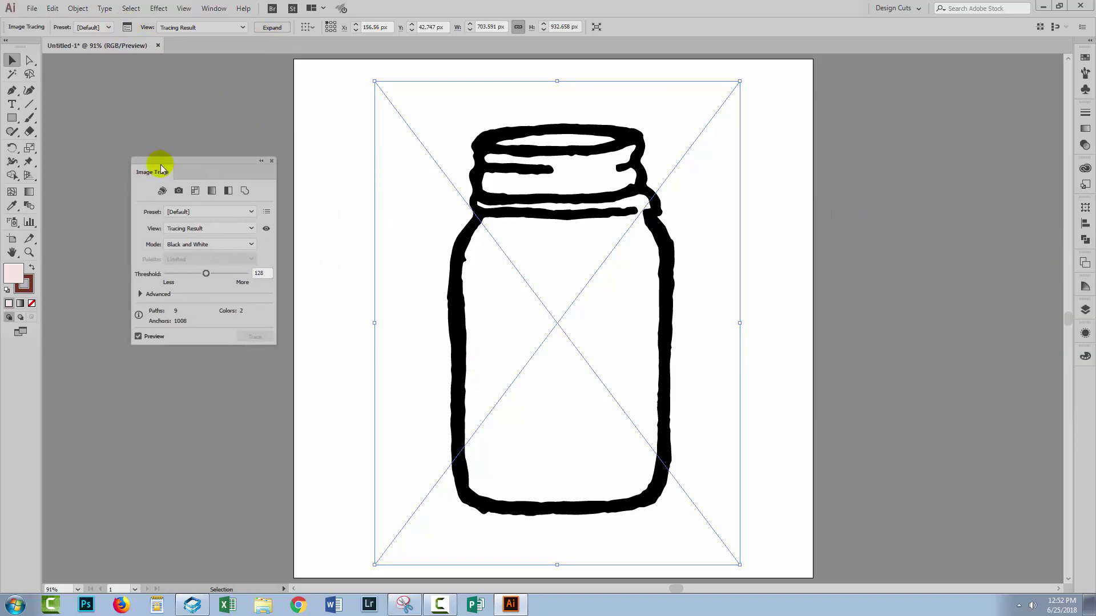
pyautogui.click(140, 295)
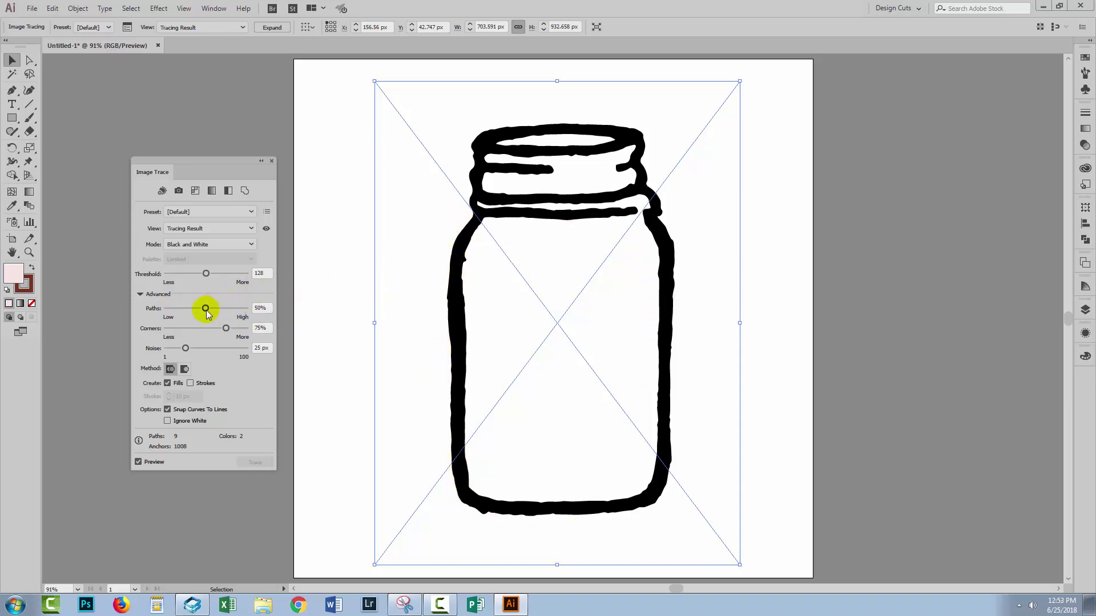
pyautogui.moveTo(206, 308); pyautogui.dragTo(171, 310)
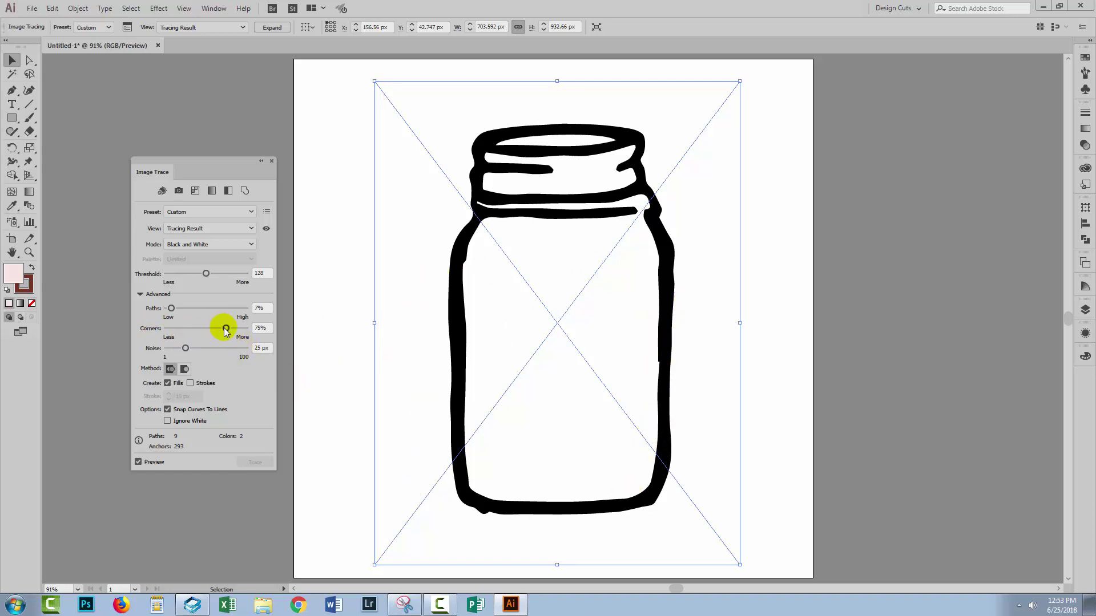
pyautogui.moveTo(224, 328); pyautogui.dragTo(174, 332)
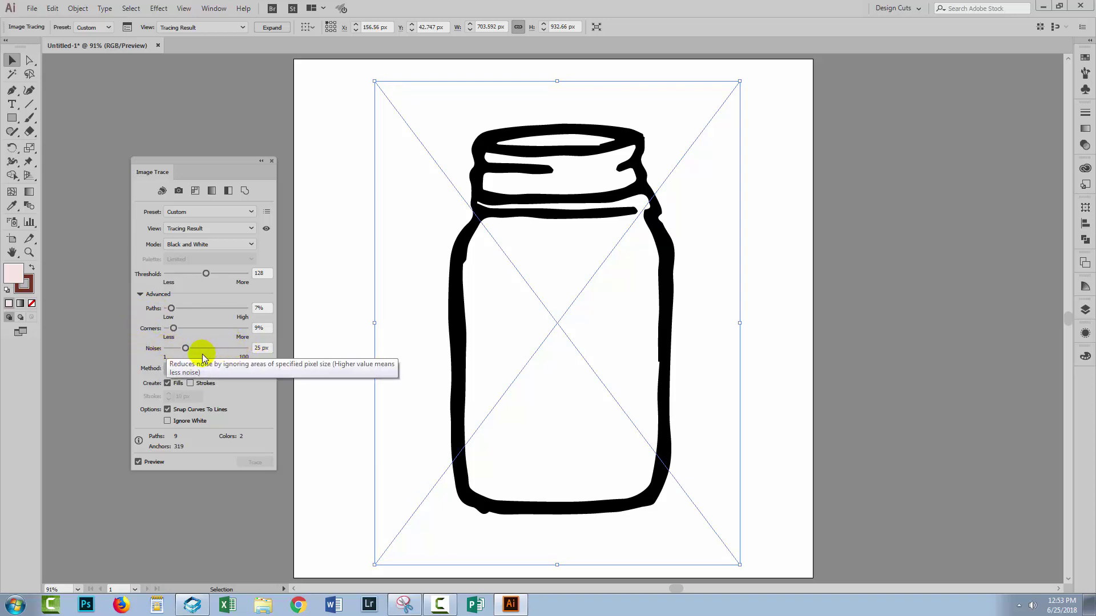
pyautogui.moveTo(185, 350); pyautogui.dragTo(242, 350)
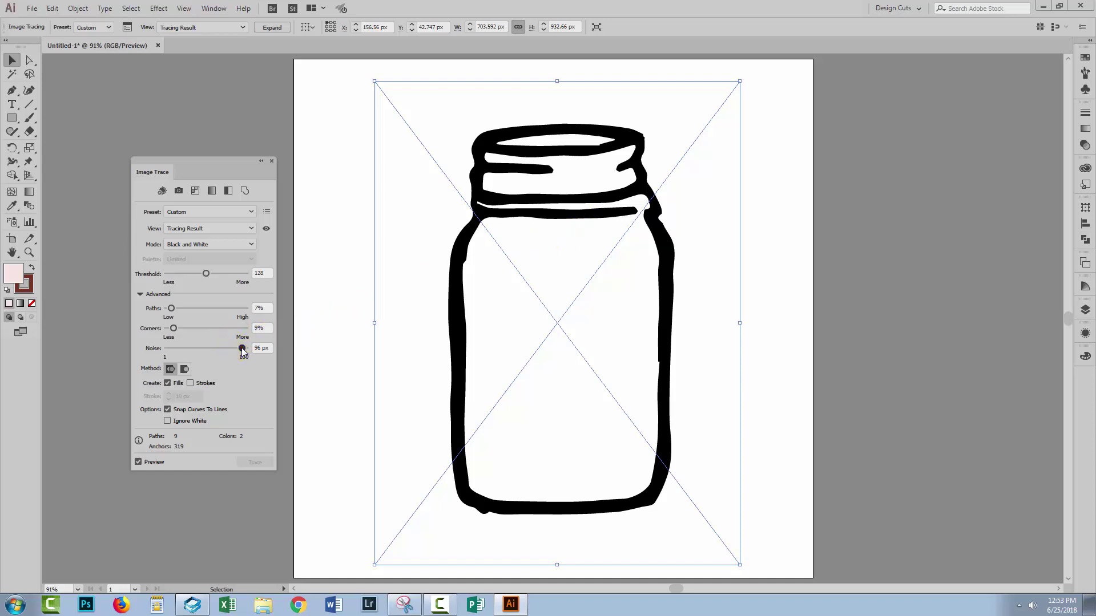
pyautogui.moveTo(242, 348); pyautogui.dragTo(242, 349)
# Step: Try trace thresholds of 205, 145 and 117, then settle on 108
pyautogui.moveTo(207, 275); pyautogui.dragTo(233, 281)
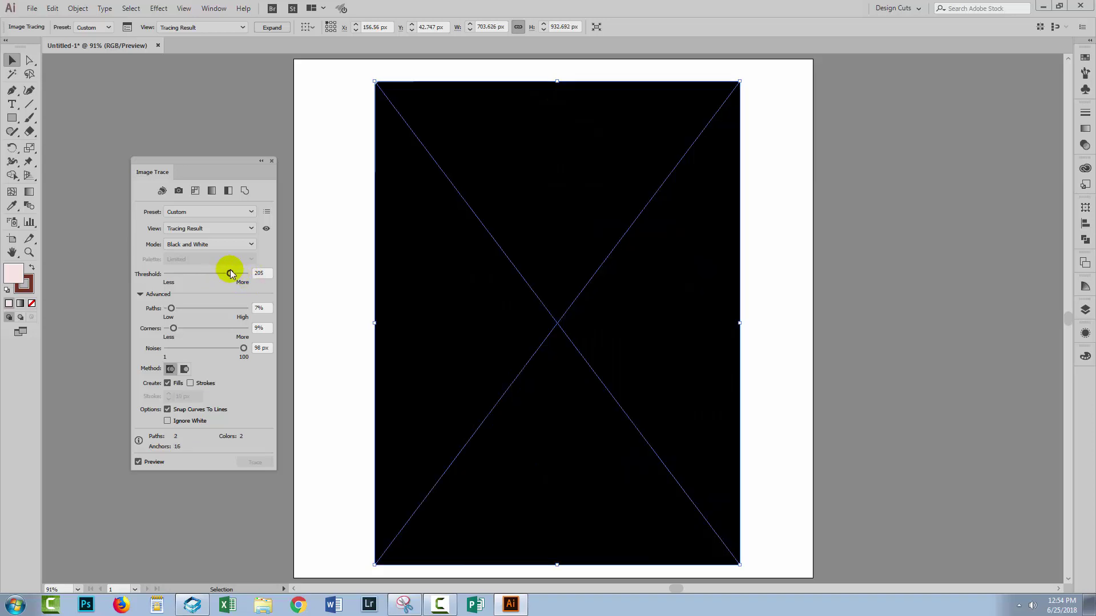
pyautogui.moveTo(225, 274); pyautogui.dragTo(222, 279)
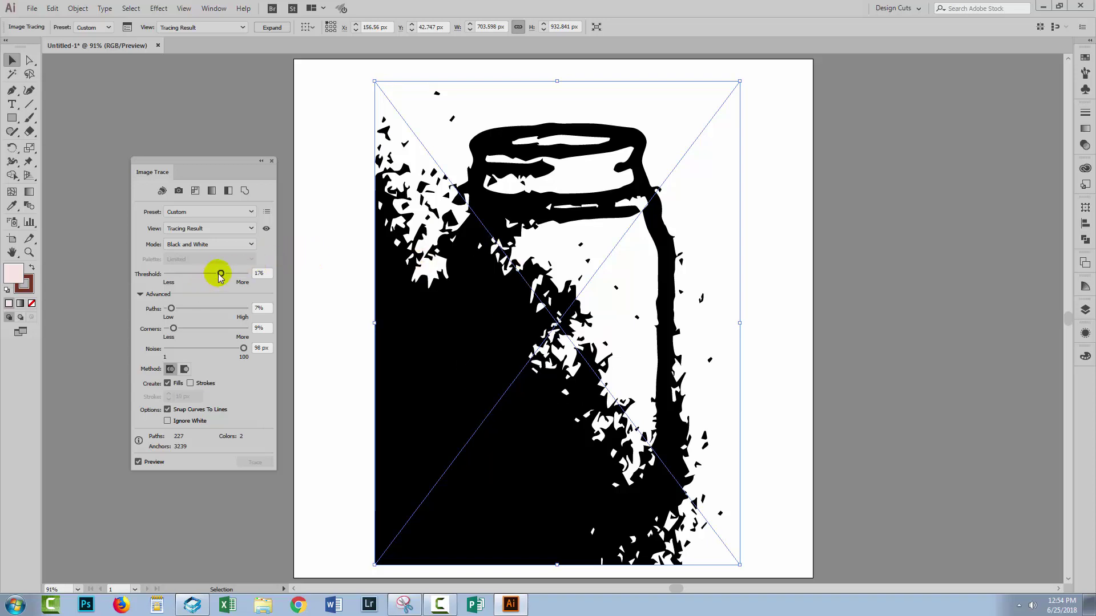
pyautogui.moveTo(220, 274); pyautogui.dragTo(211, 274)
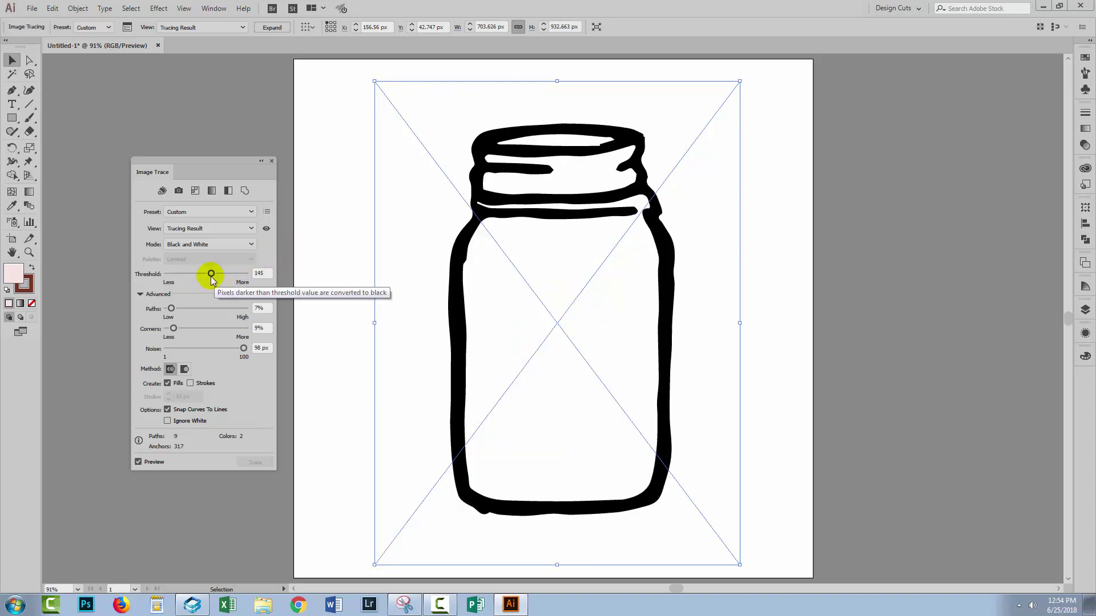
pyautogui.moveTo(212, 273); pyautogui.dragTo(203, 276)
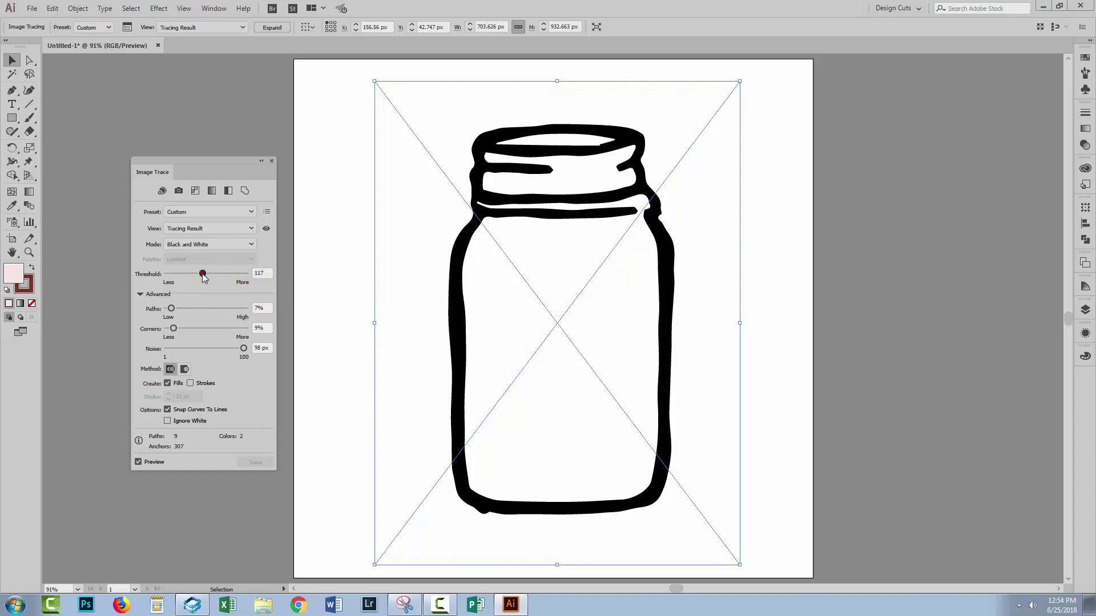
pyautogui.moveTo(202, 274); pyautogui.dragTo(200, 274)
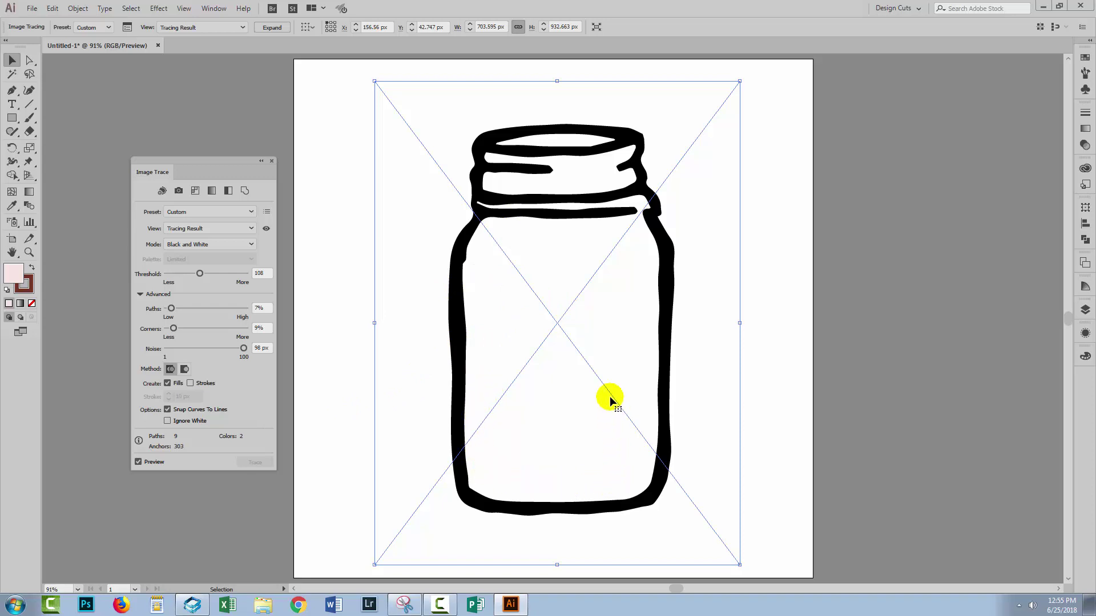
# Step: Expand the jar trace into paths and place an enlarged Layers panel beside the artboard
pyautogui.click(267, 28)
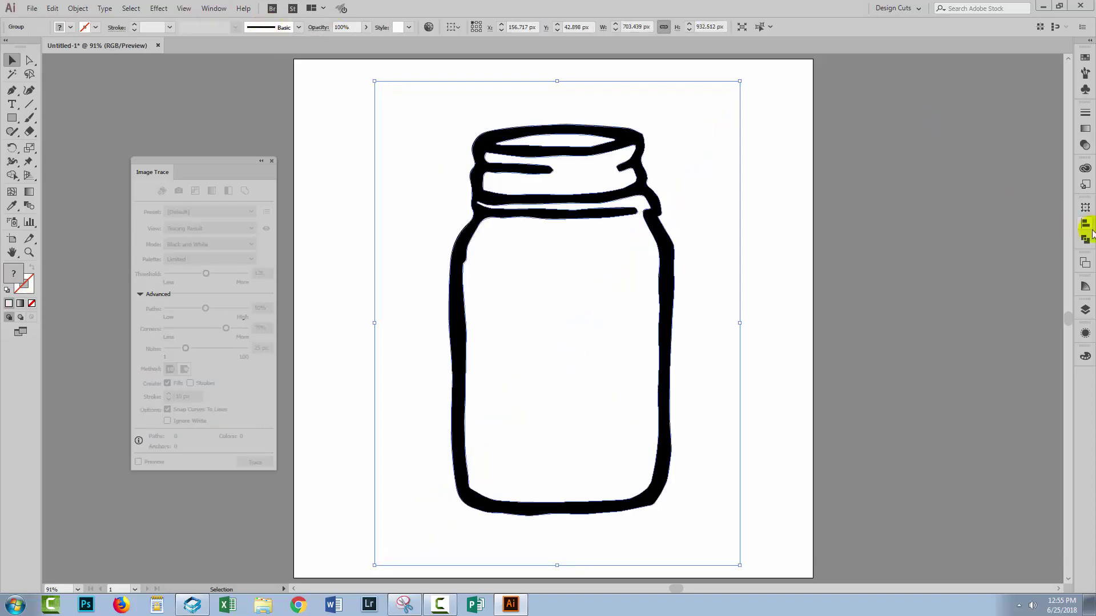
pyautogui.click(1085, 310)
pyautogui.moveTo(949, 303); pyautogui.dragTo(829, 128)
pyautogui.moveTo(949, 223); pyautogui.dragTo(1044, 415)
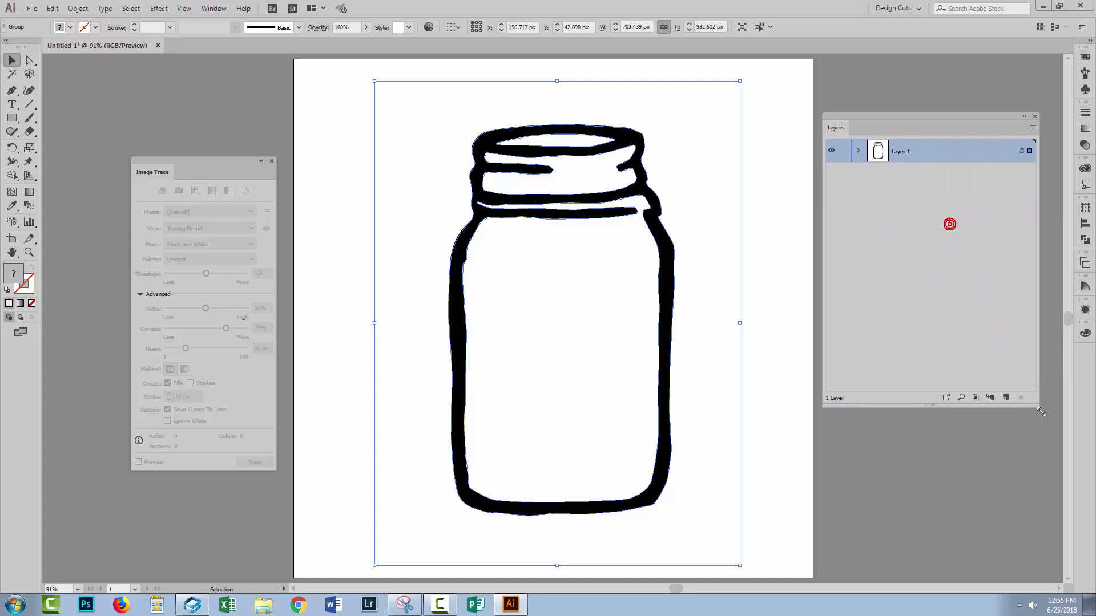
# Step: Expand Layer 1 and its group to inspect the three paths and two compound paths
pyautogui.click(857, 150)
pyautogui.click(909, 174)
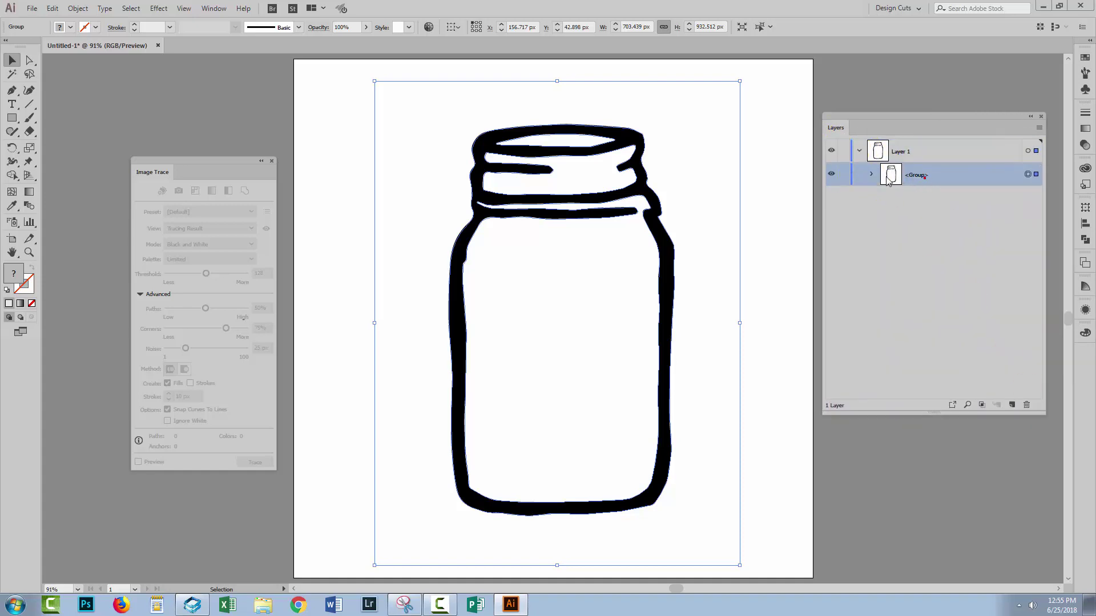
pyautogui.click(870, 174)
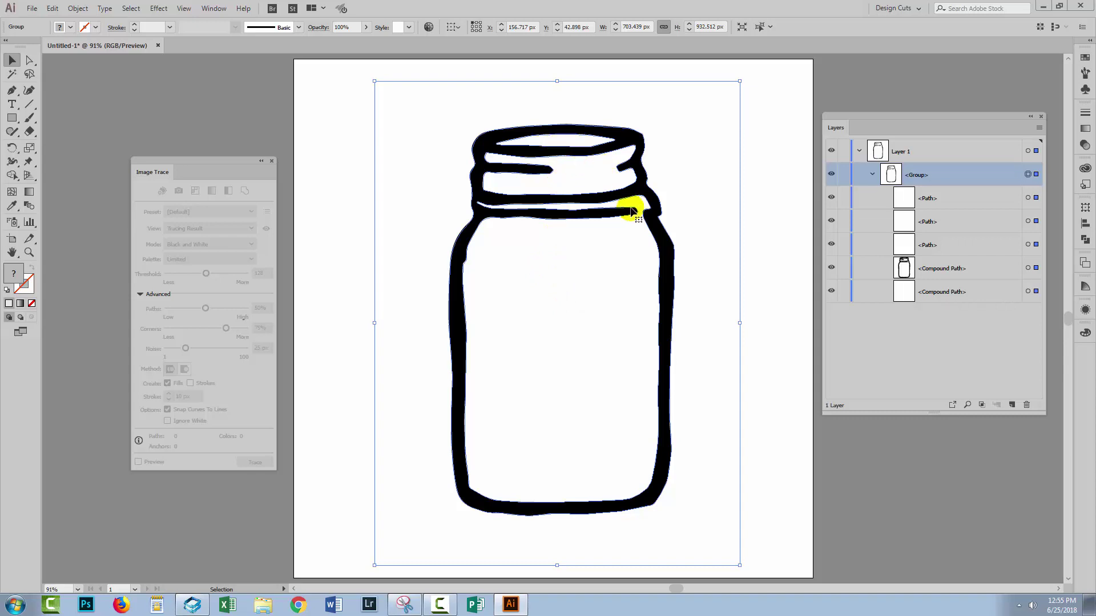
pyautogui.click(1028, 291)
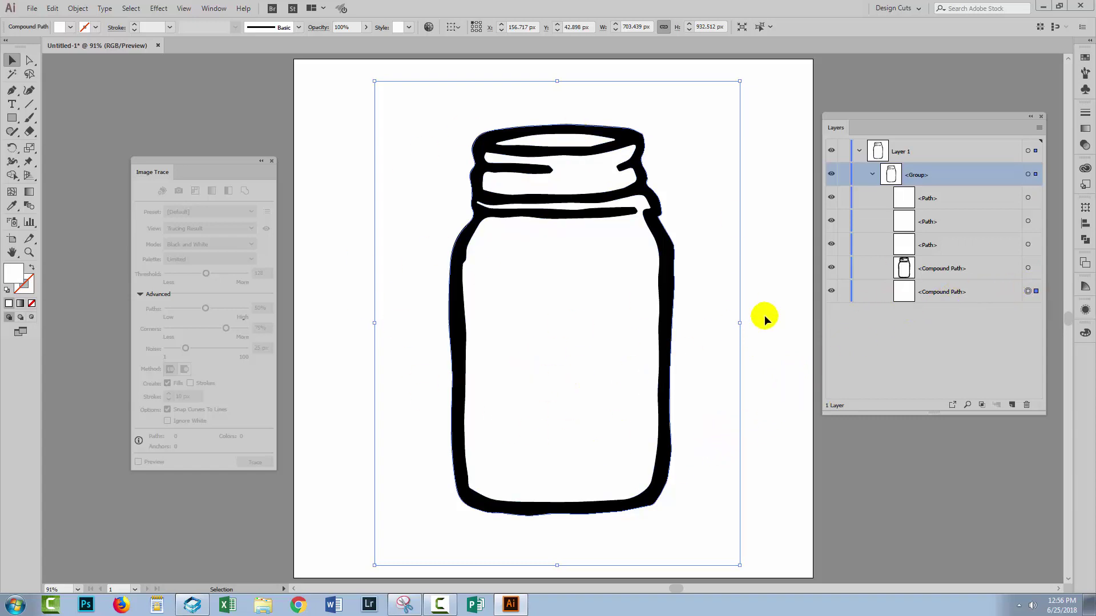
pyautogui.click(1027, 267)
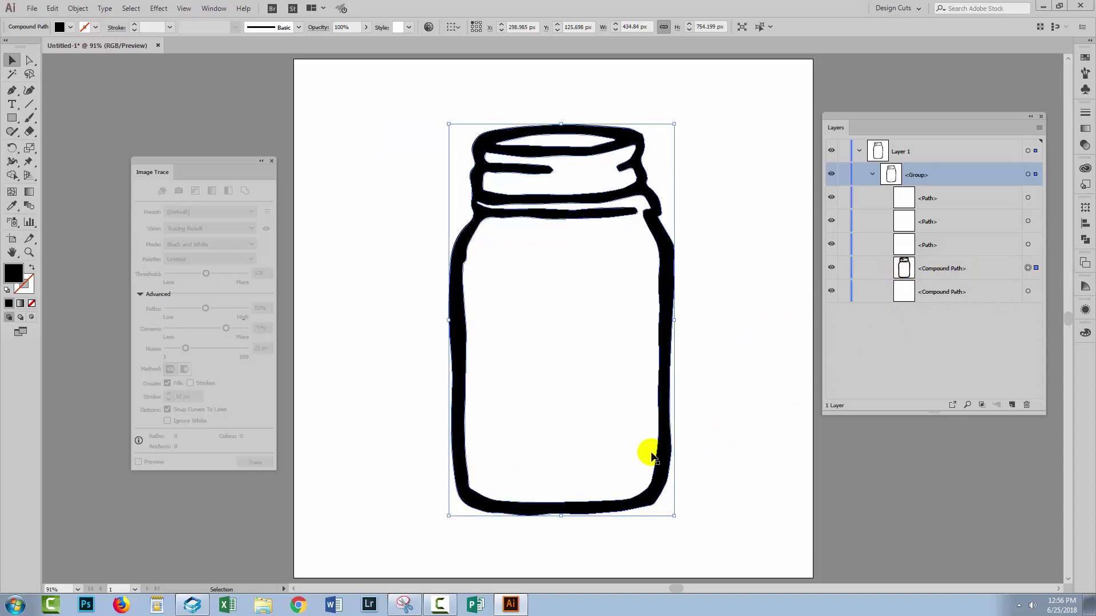
pyautogui.click(774, 381)
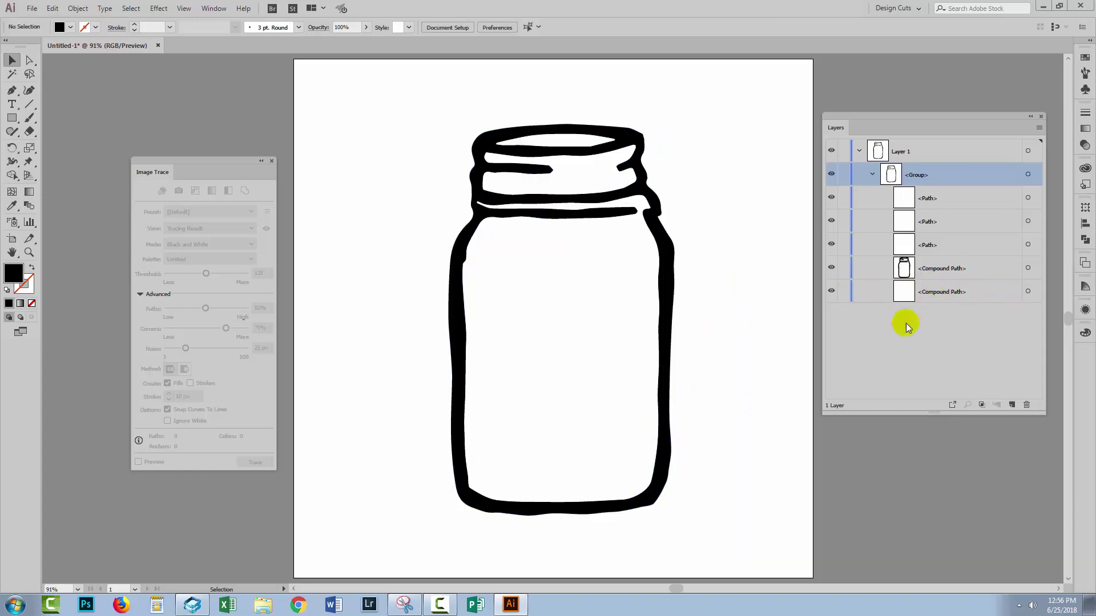
# Step: Delete the bottom white background compound path, then select the jar outline compound path
pyautogui.click(1028, 293)
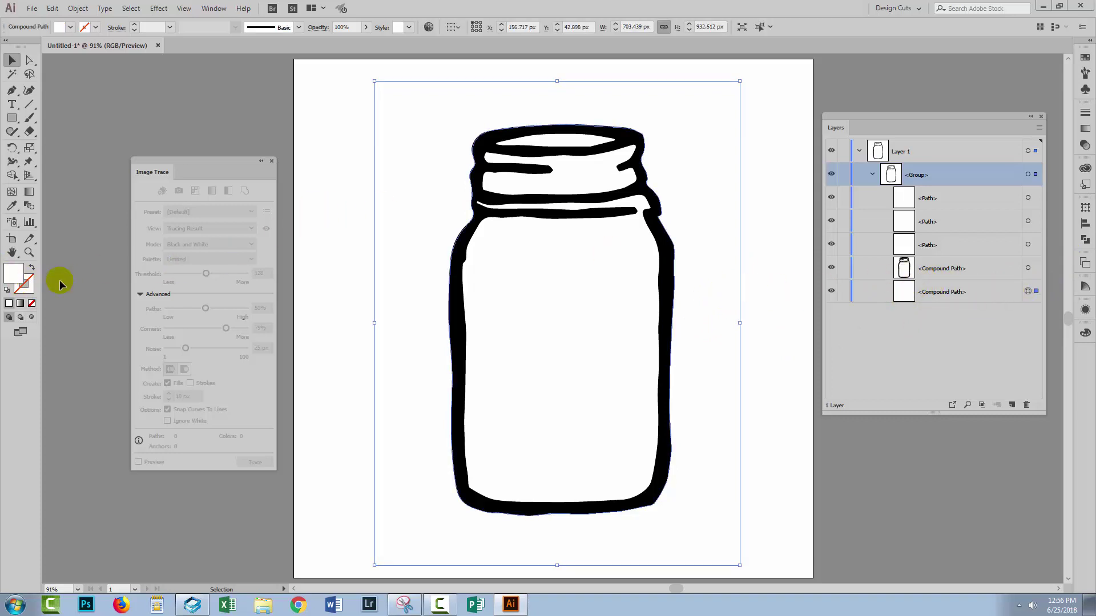
pyautogui.press('Delete')
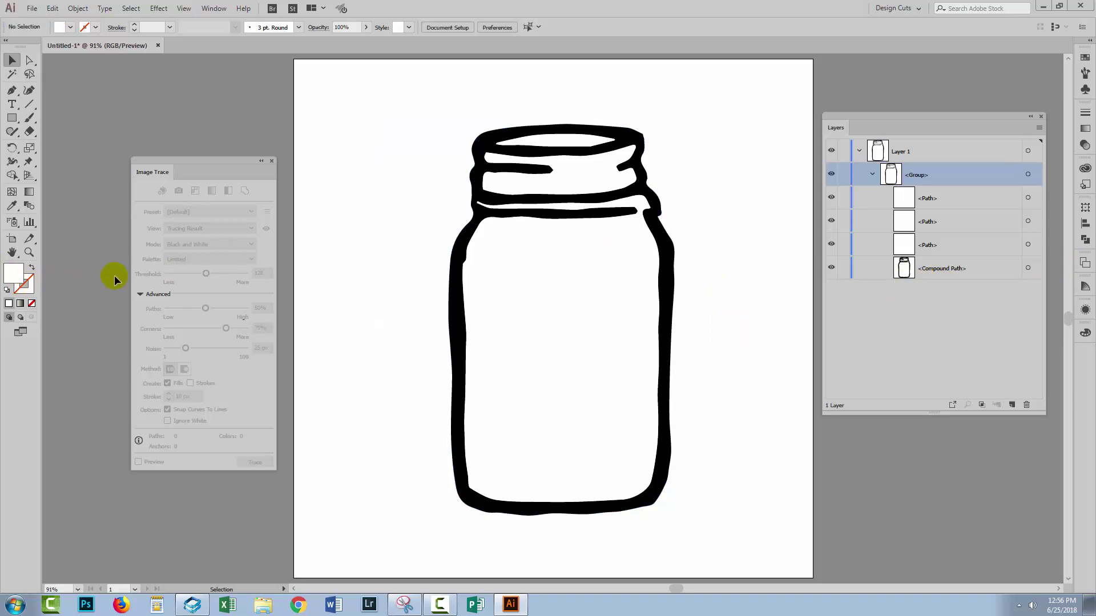
pyautogui.click(1028, 268)
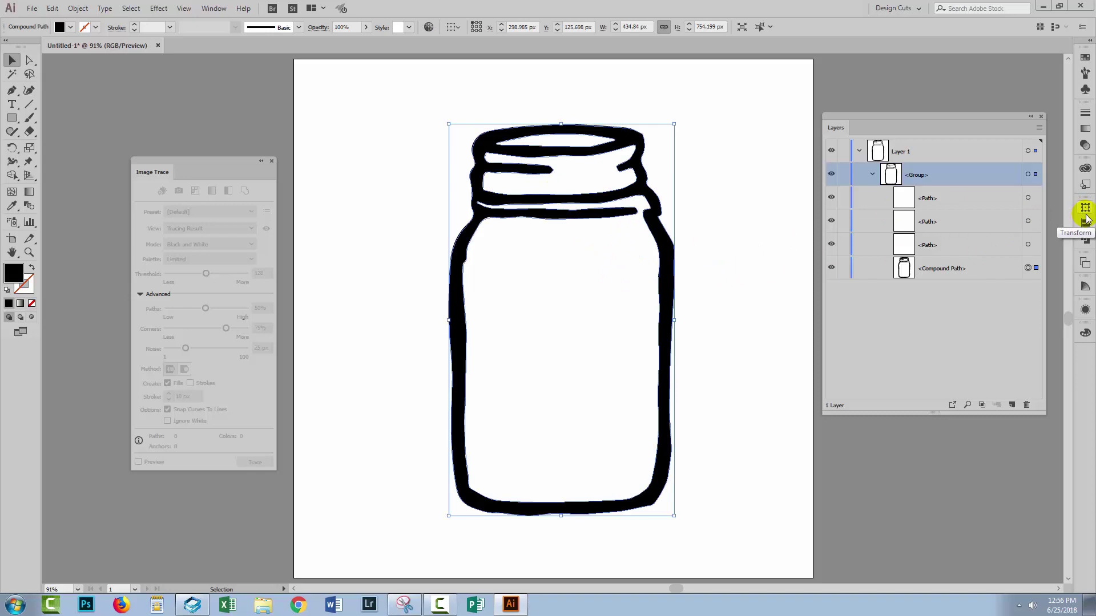
# Step: Fill the jar outline dark grey and the two lid paths brown
pyautogui.click(1085, 57)
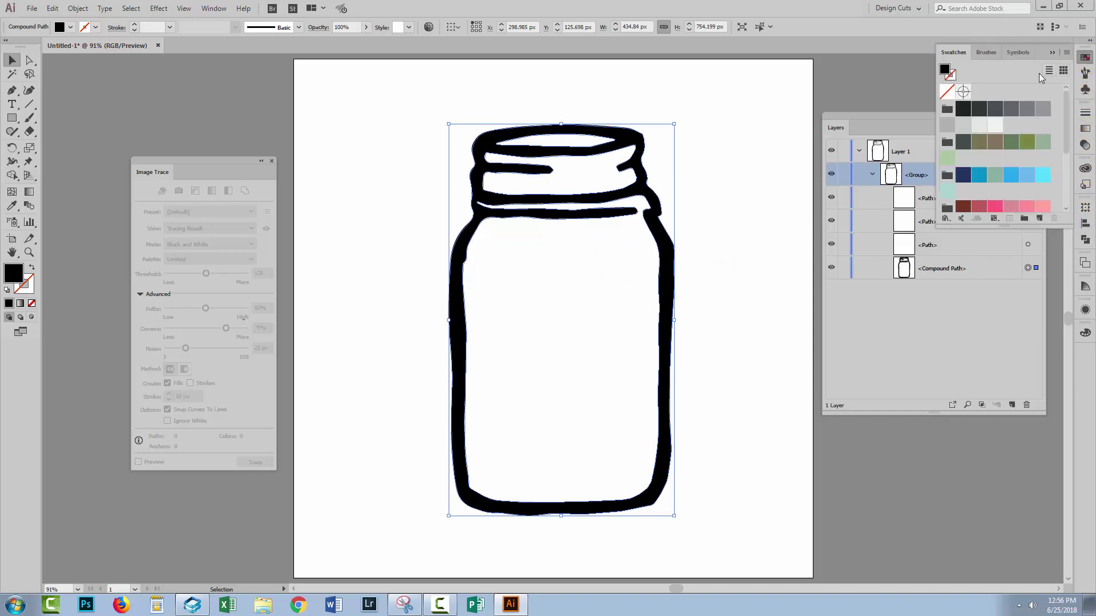
pyautogui.click(964, 146)
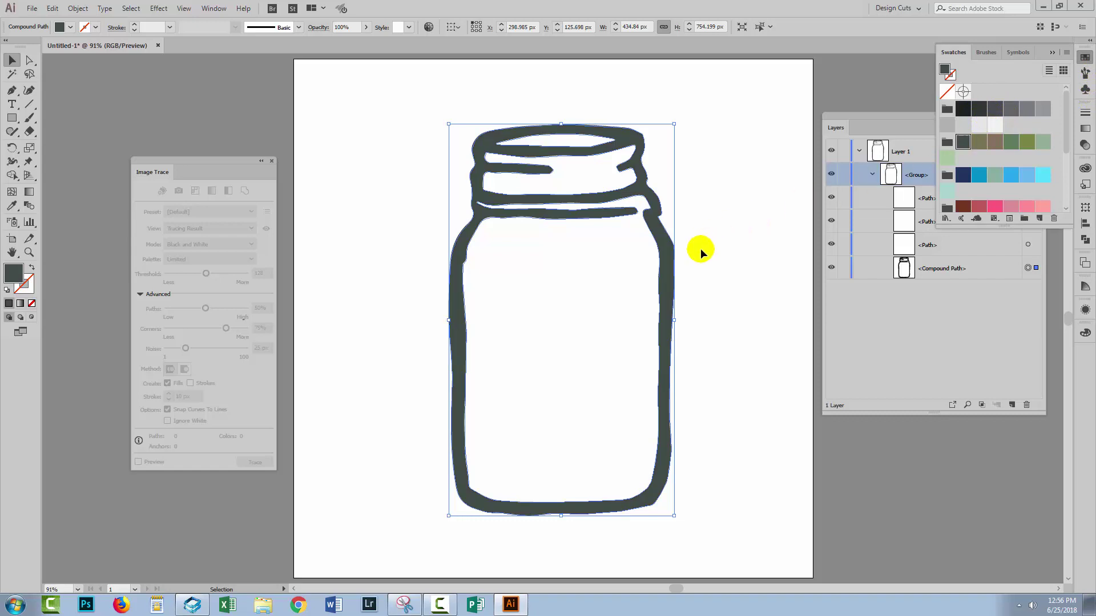
pyautogui.click(923, 200)
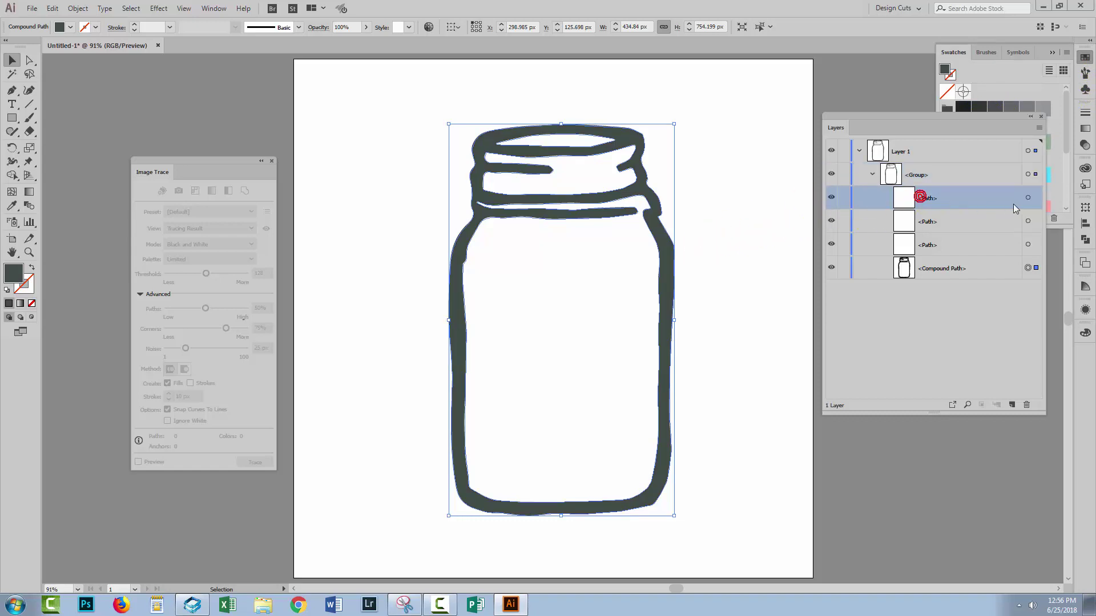
pyautogui.click(1027, 198)
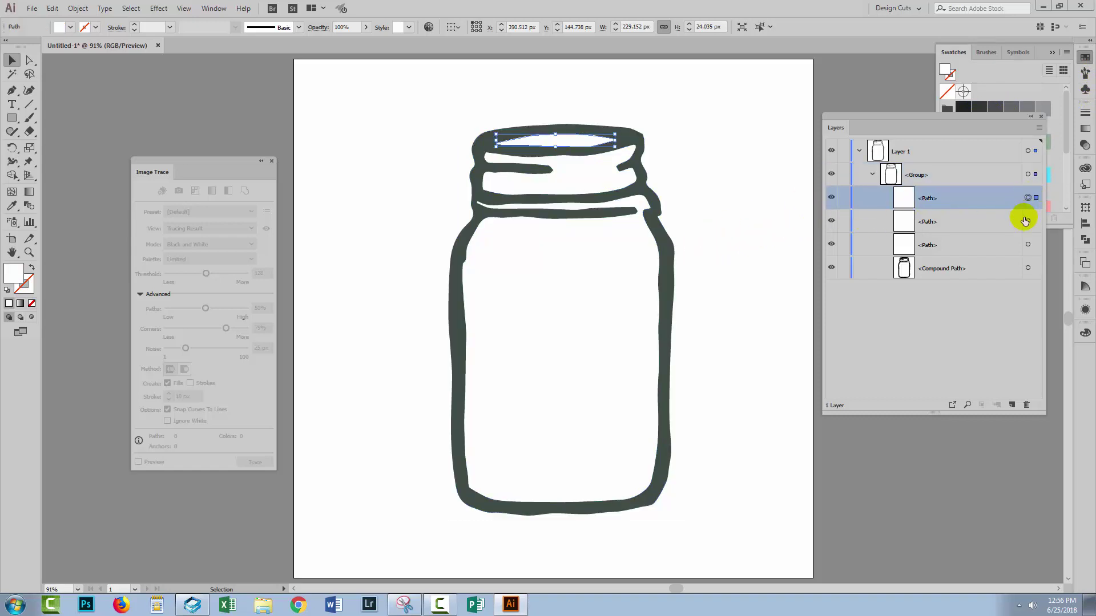
pyautogui.keyDown('shift'); pyautogui.click(1027, 222); pyautogui.keyUp('shift')
pyautogui.moveTo(927, 131); pyautogui.dragTo(839, 233)
pyautogui.click(996, 143)
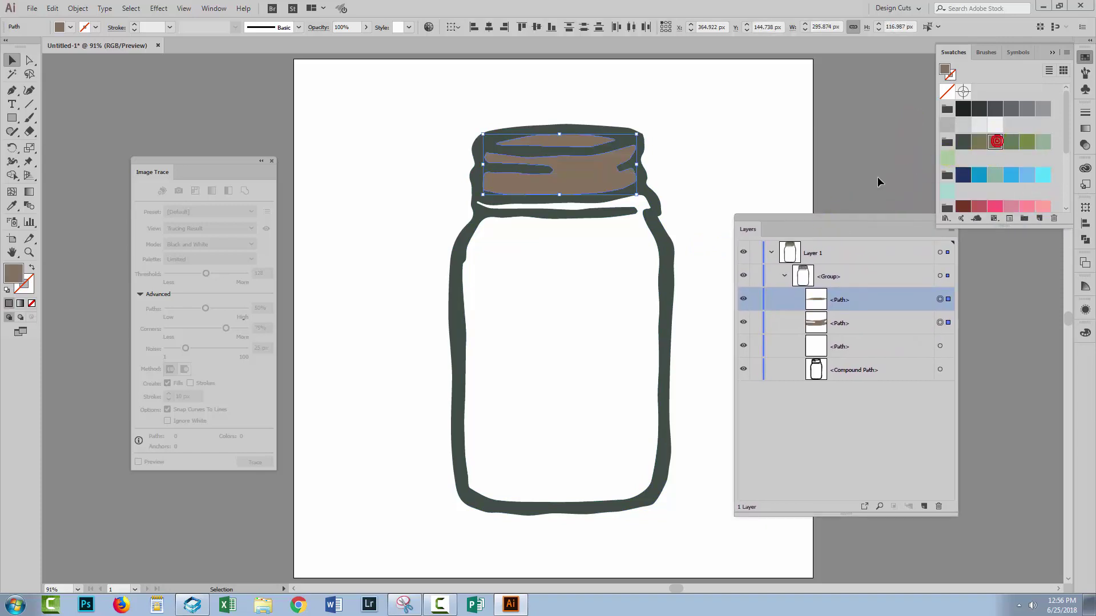
# Step: Fill the jar body's inner path sage green and deselect the artwork
pyautogui.click(940, 346)
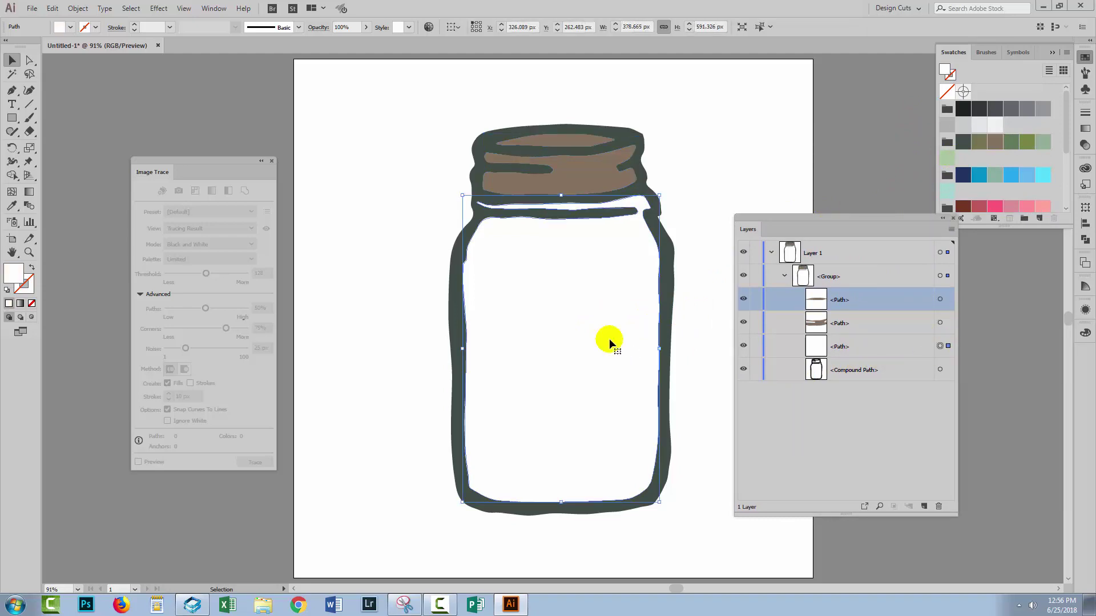
pyautogui.click(995, 174)
pyautogui.click(416, 396)
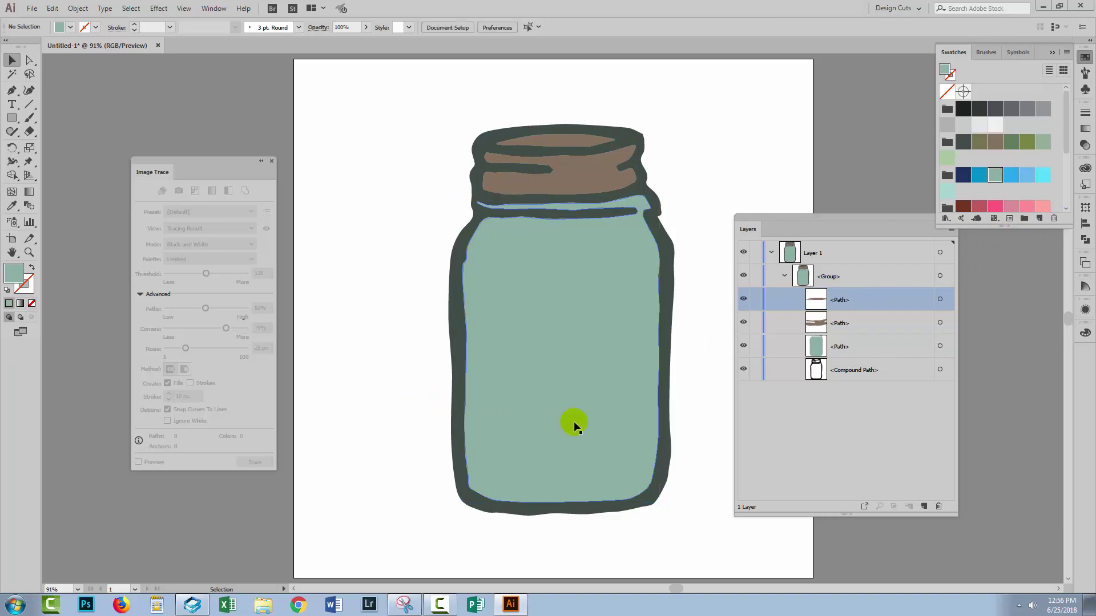
pyautogui.moveTo(911, 228); pyautogui.dragTo(976, 271)
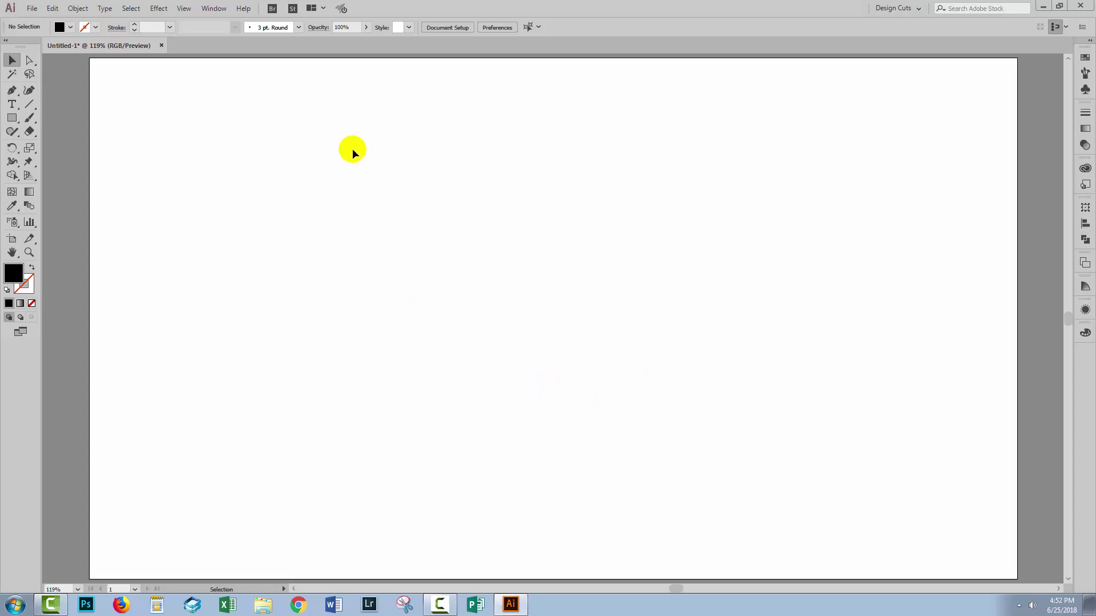
# Step: Place washing line.jpg across the artboard, Image Trace it, and nudge it right
pyautogui.click(31, 8)
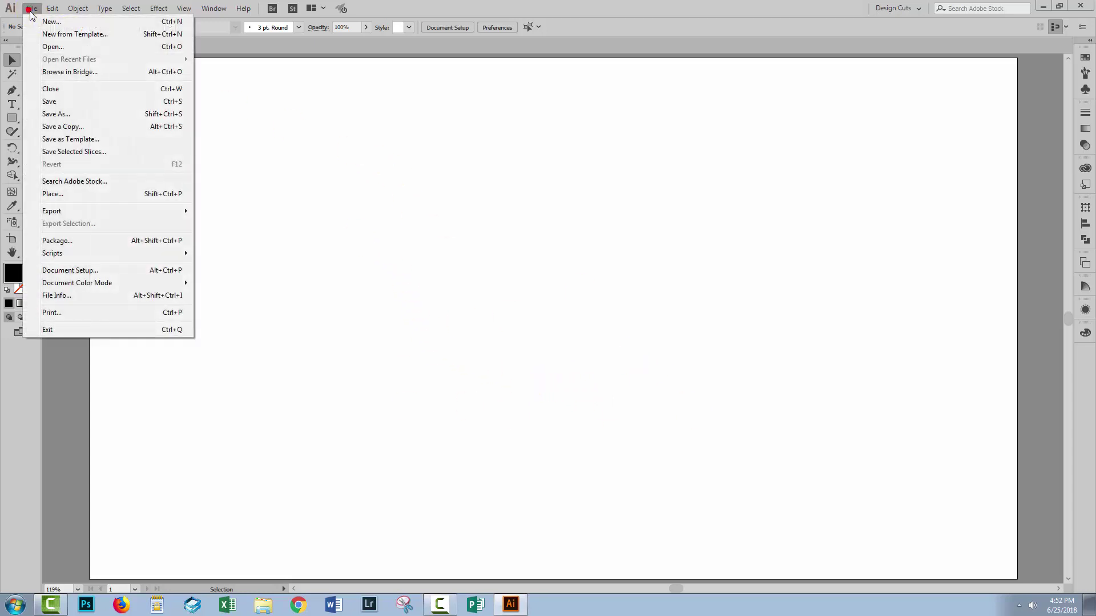
pyautogui.click(81, 193)
pyautogui.doubleClick(587, 93)
pyautogui.moveTo(304, 84); pyautogui.dragTo(1023, 545)
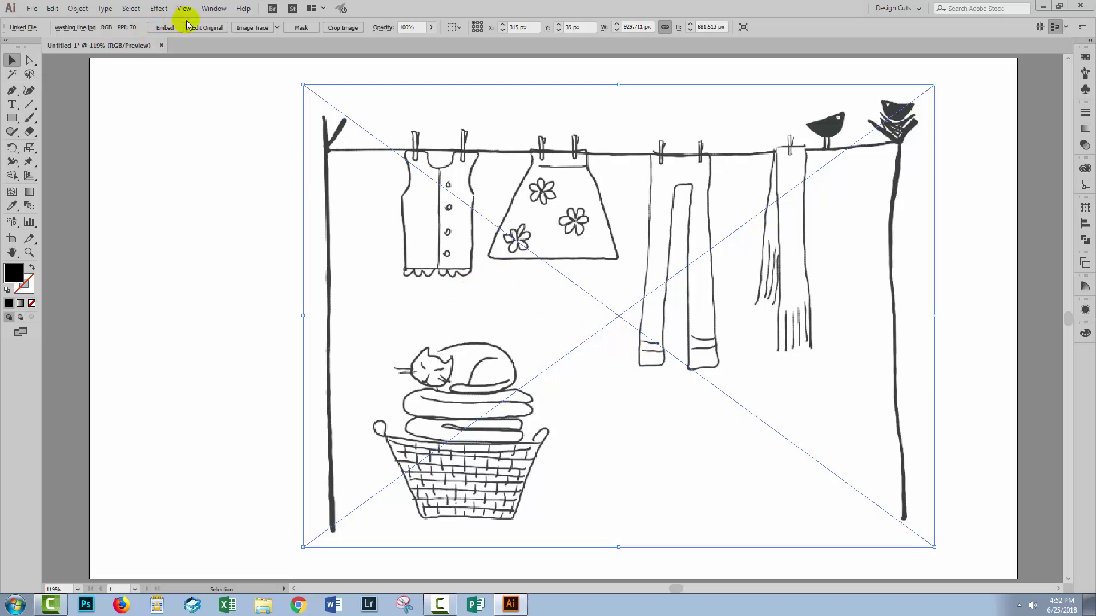
pyautogui.click(252, 28)
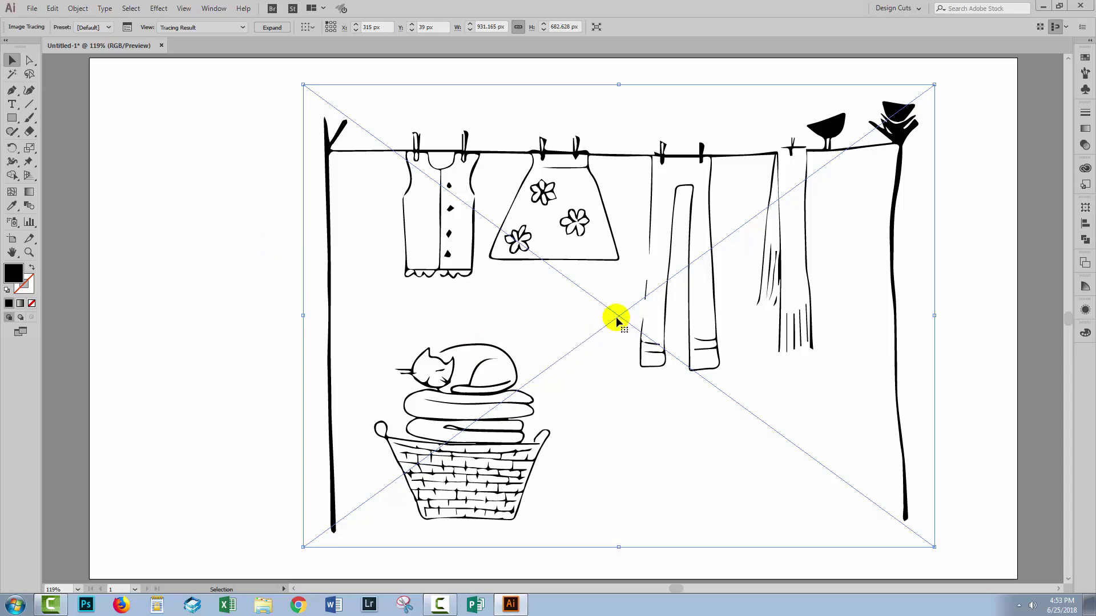
pyautogui.moveTo(616, 318)
pyautogui.mouseDown()
pyautogui.moveTo(693, 316)
pyautogui.moveTo(628, 354)
pyautogui.mouseUp()
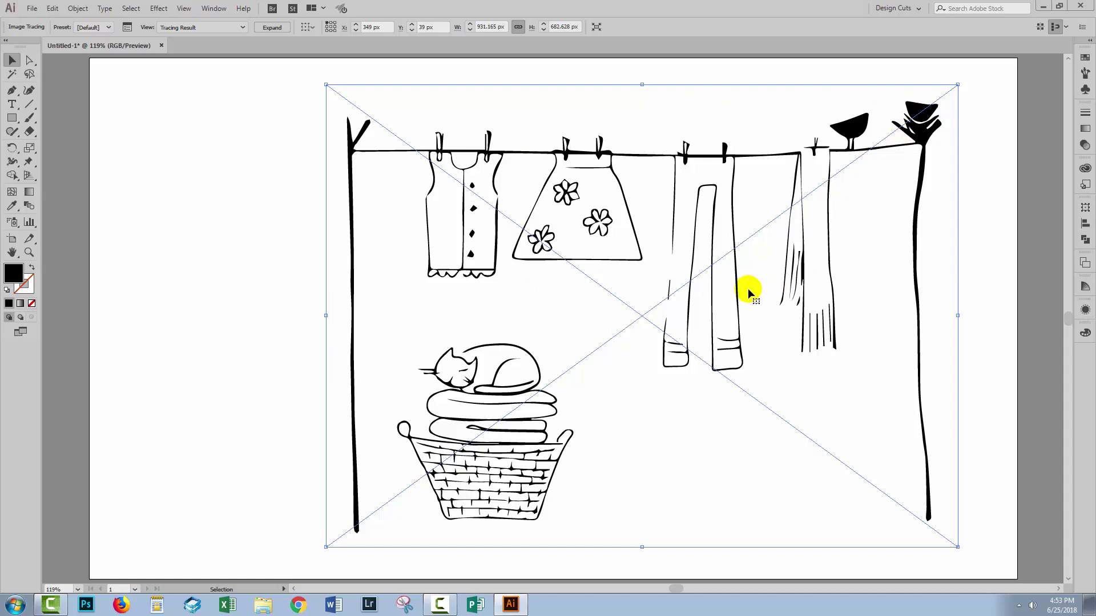
# Step: Set the washing line trace's Advanced options to Paths 98%, Corners 98% and Noise 1 px
pyautogui.click(126, 28)
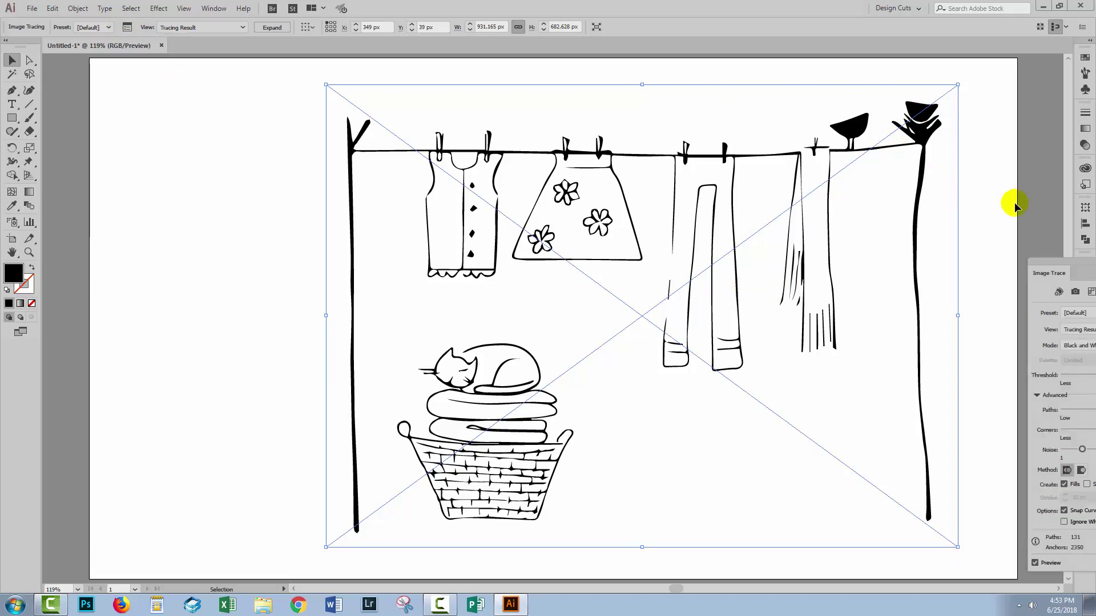
pyautogui.moveTo(1049, 257); pyautogui.dragTo(157, 167)
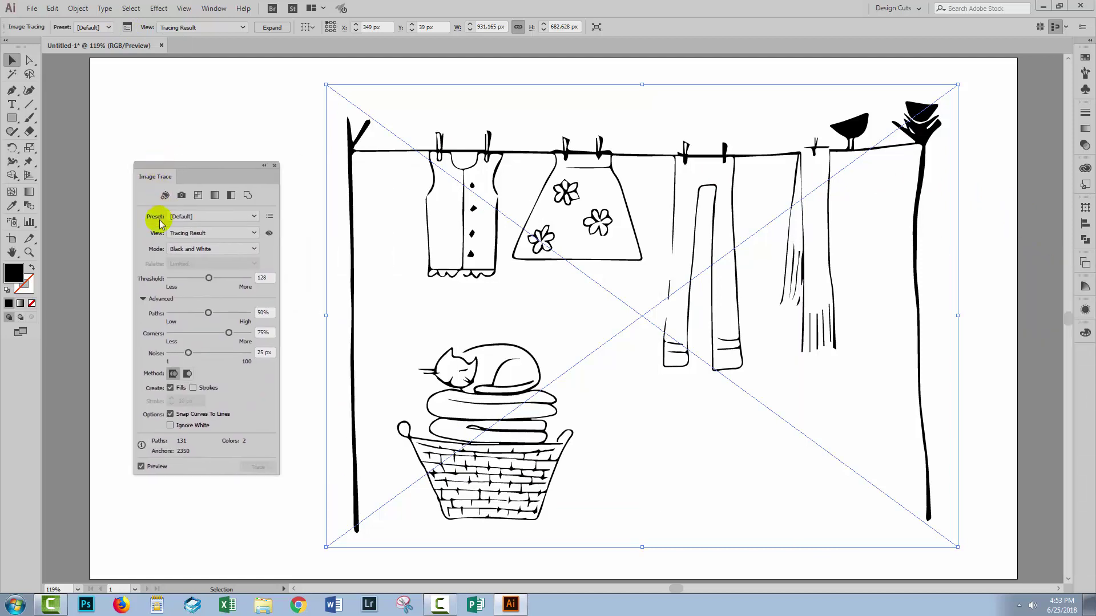
pyautogui.click(143, 300)
pyautogui.click(143, 300)
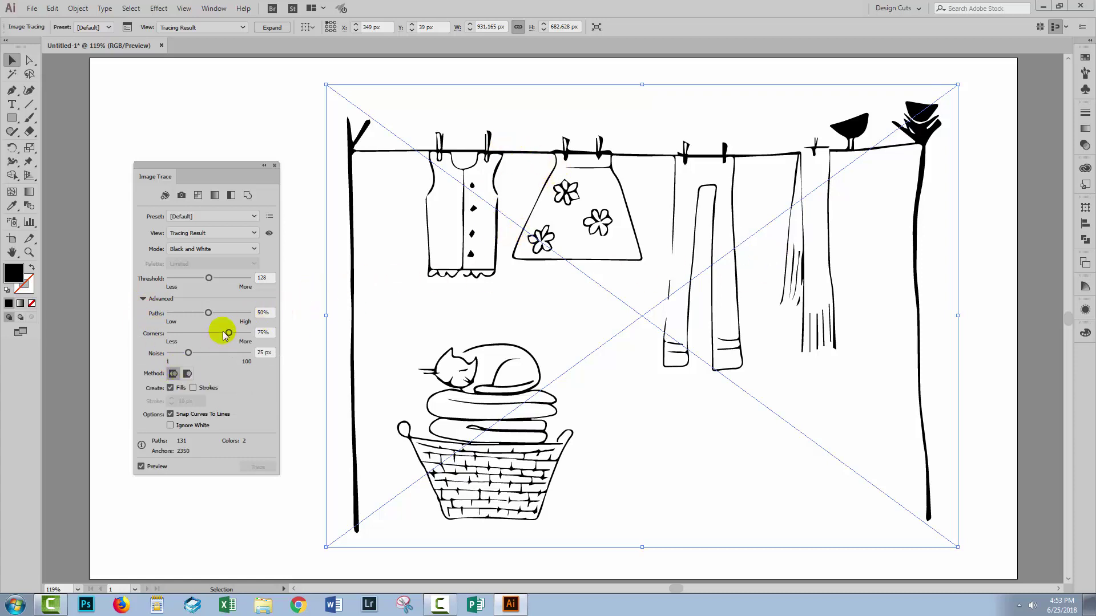
pyautogui.moveTo(208, 313); pyautogui.dragTo(244, 322)
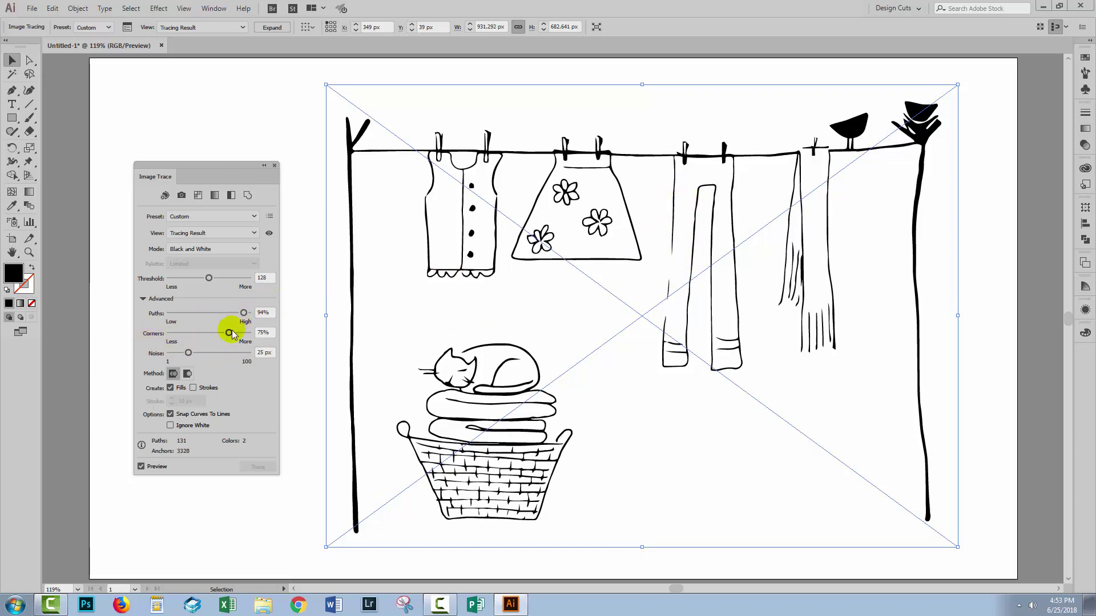
pyautogui.moveTo(229, 333); pyautogui.dragTo(246, 333)
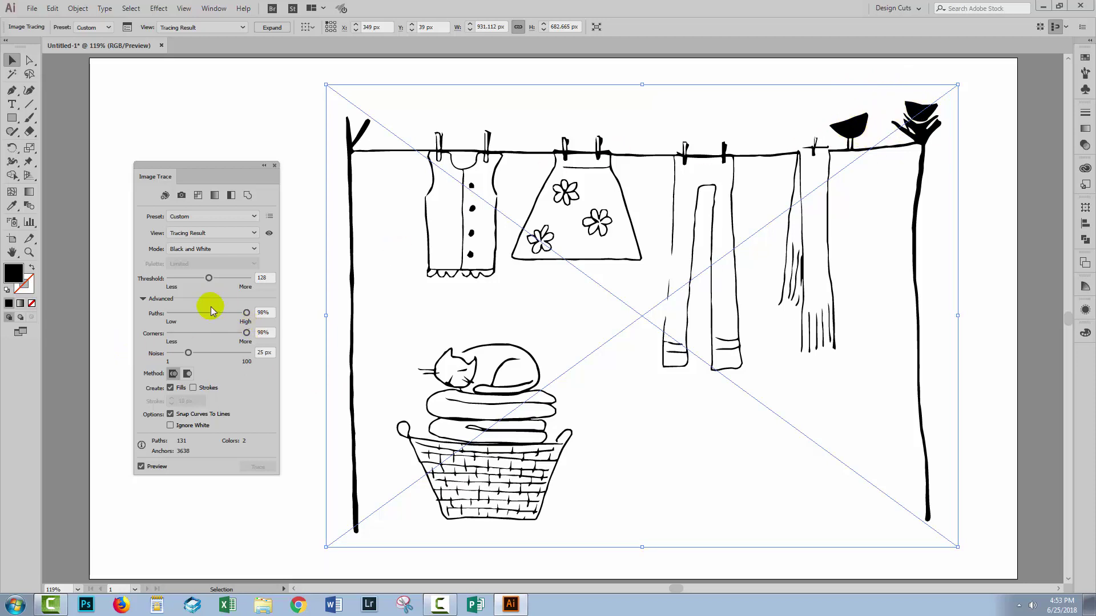
pyautogui.moveTo(188, 354); pyautogui.dragTo(171, 354)
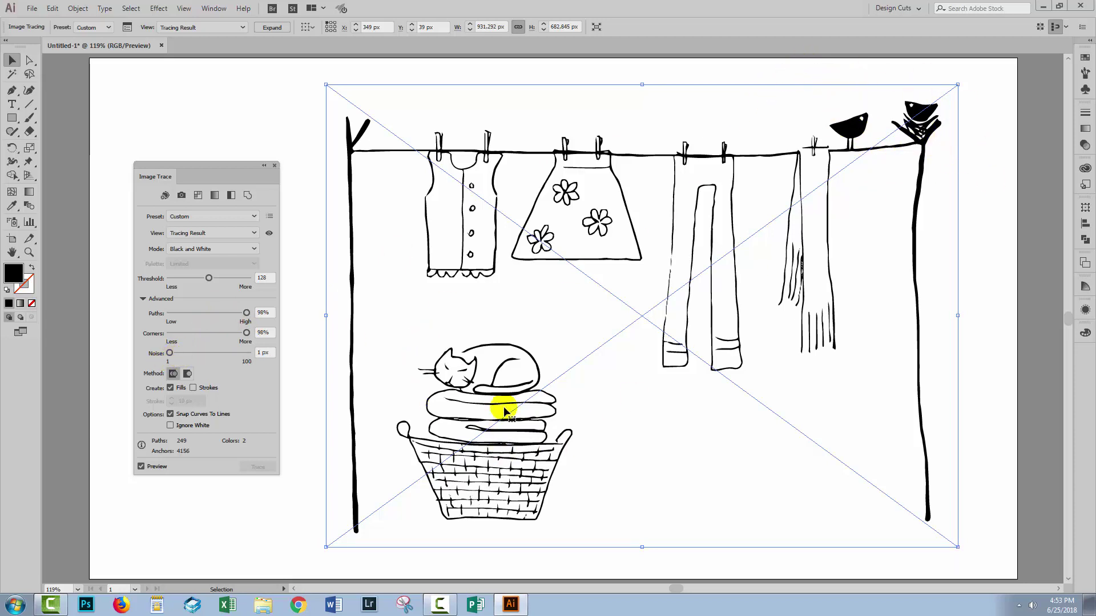
pyautogui.click(169, 354)
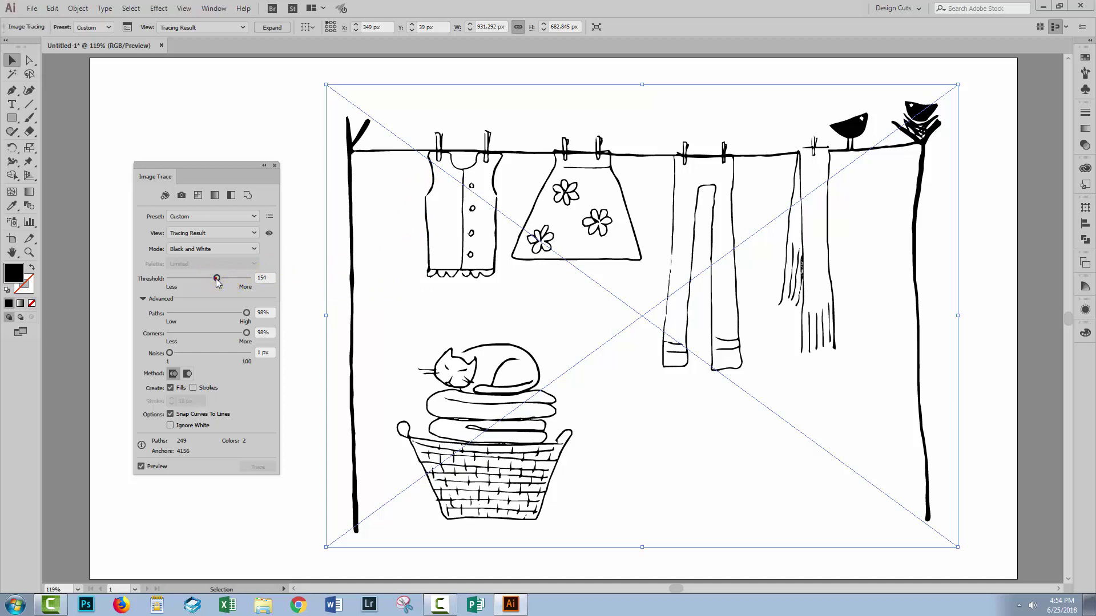
# Step: Drag the washing line trace's Threshold slider up to 167
pyautogui.moveTo(217, 280); pyautogui.dragTo(221, 281)
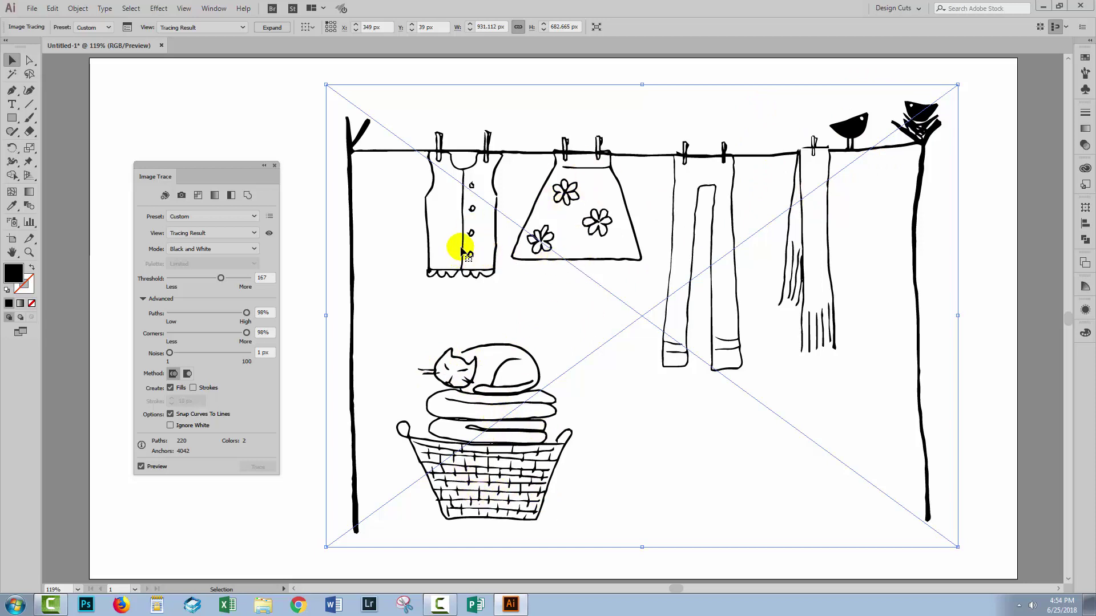
# Step: Expand the image trace into editable paths, close Image Trace, and reset the Design Cuts workspace
pyautogui.click(272, 28)
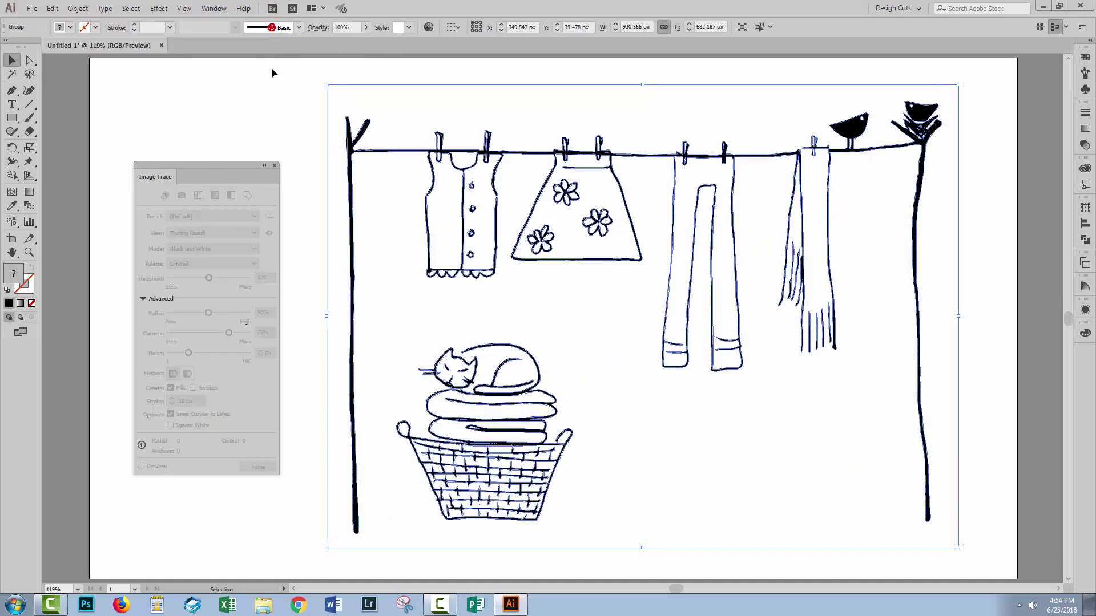
pyautogui.click(275, 165)
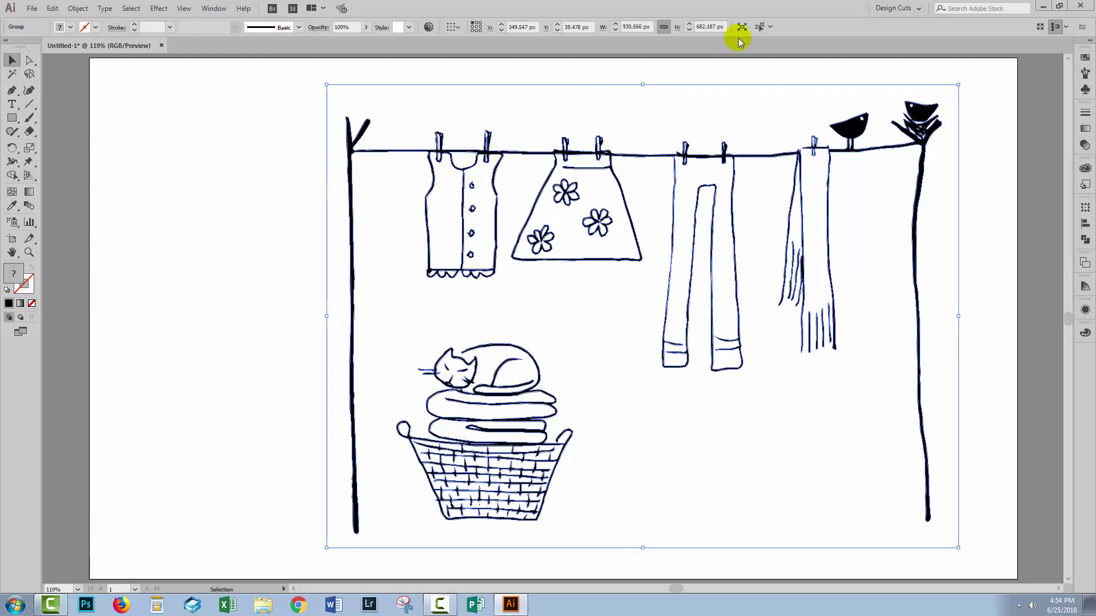
pyautogui.click(897, 8)
pyautogui.click(908, 234)
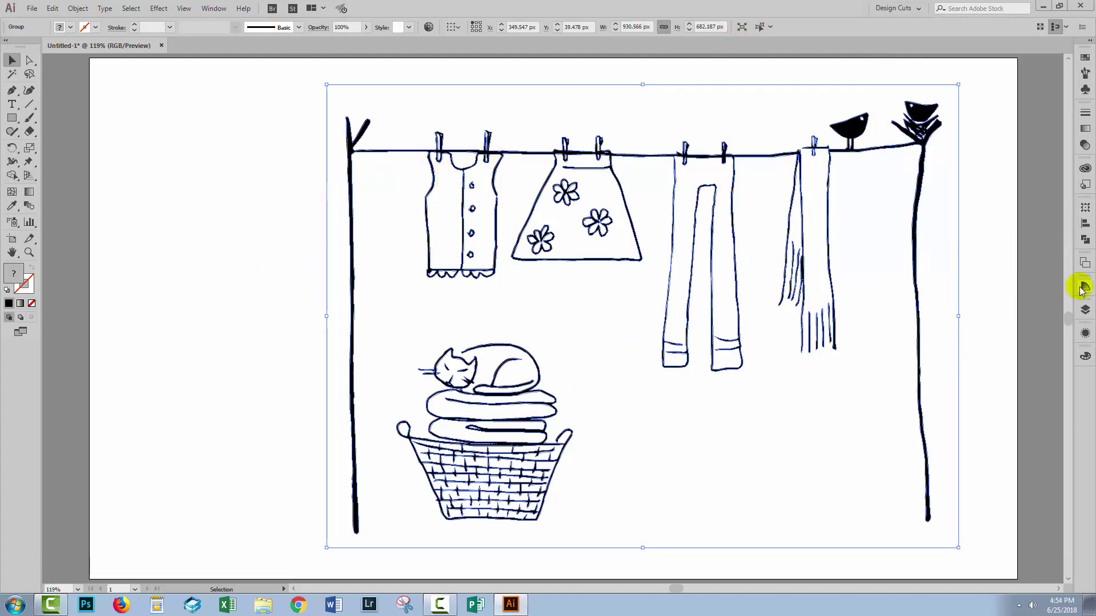
# Step: Float and enlarge the Layers panel at upper left and expand the traced group to list its paths
pyautogui.click(1085, 311)
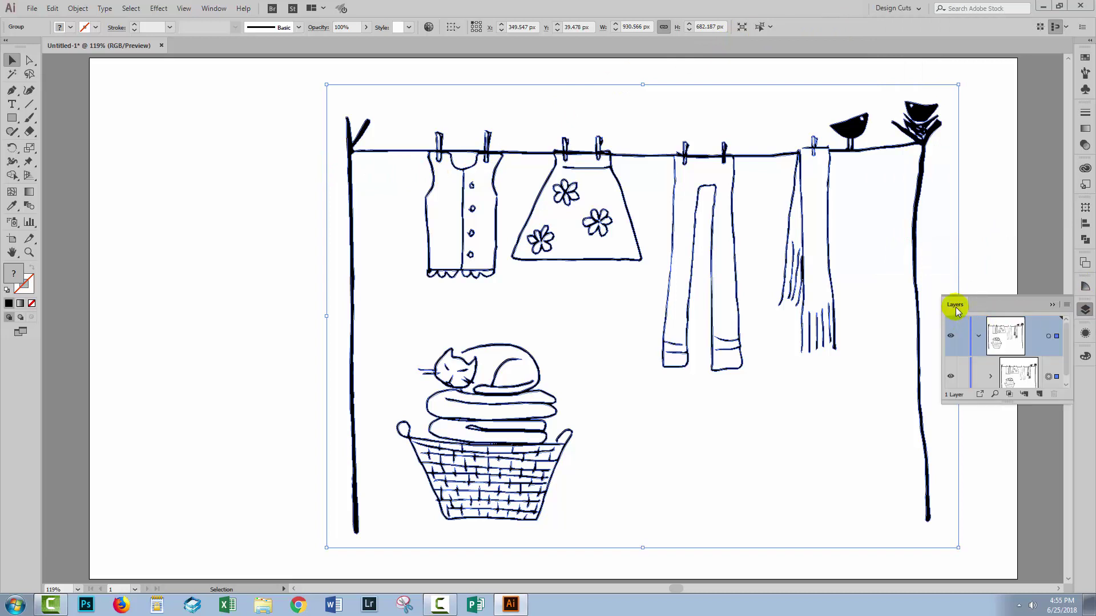
pyautogui.moveTo(959, 303); pyautogui.dragTo(135, 107)
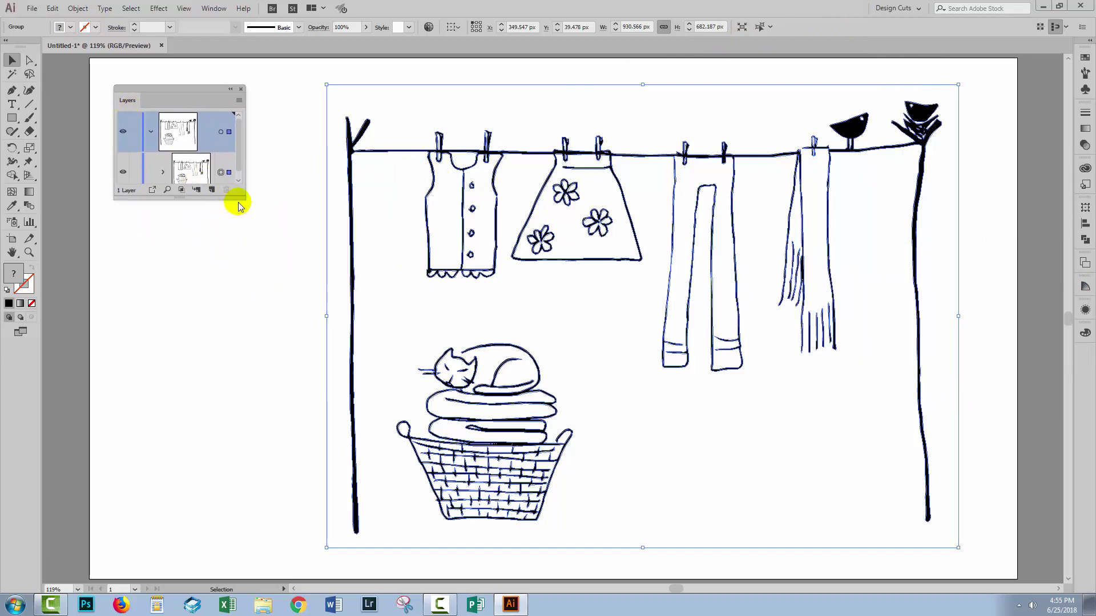
pyautogui.moveTo(243, 198); pyautogui.dragTo(288, 445)
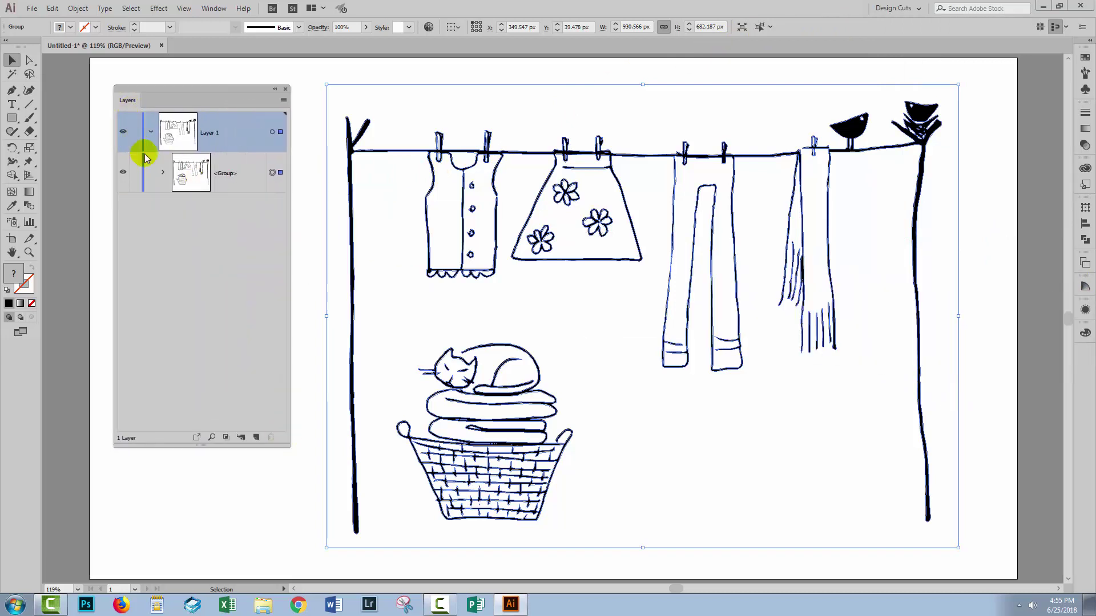
pyautogui.click(161, 174)
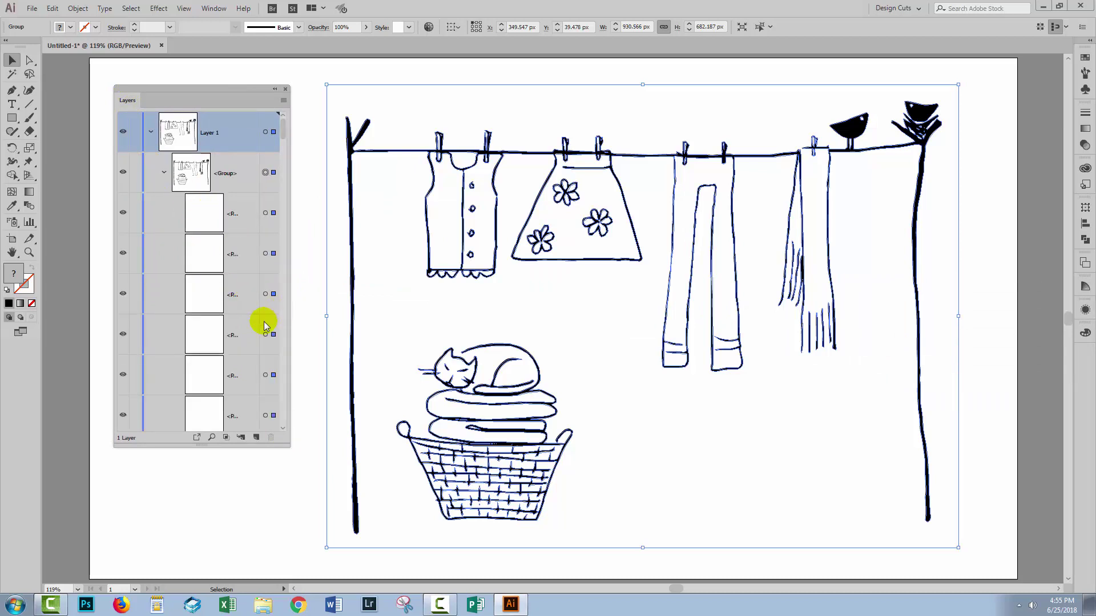
pyautogui.click(371, 78)
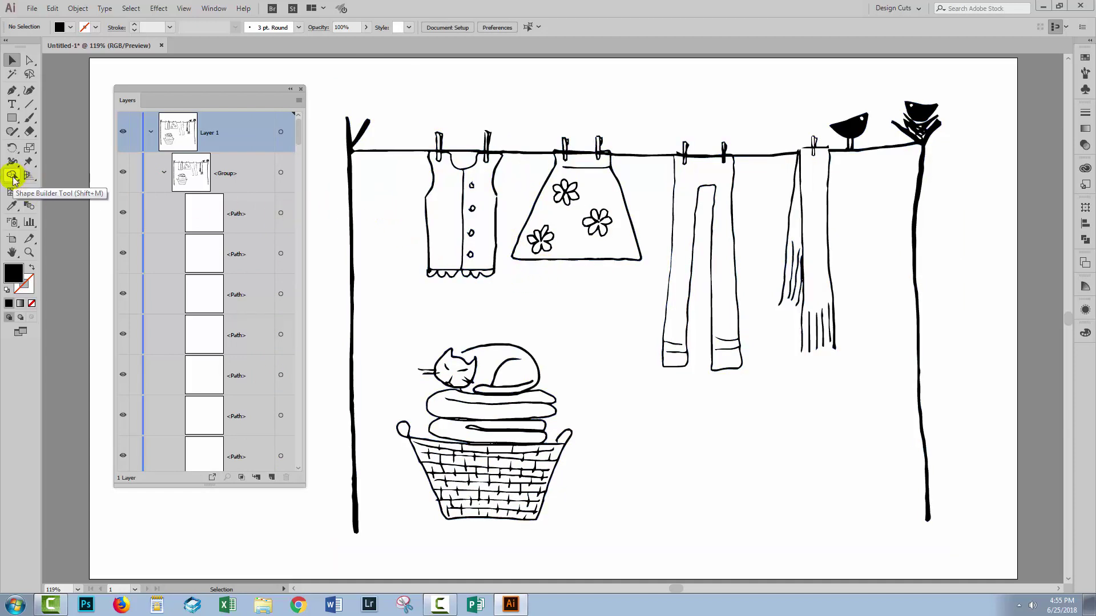
# Step: Select all the traced washing line art and make it a Live Paint group
pyautogui.moveTo(319, 80)
pyautogui.mouseDown()
pyautogui.moveTo(710, 380)
pyautogui.moveTo(915, 521)
pyautogui.mouseUp()
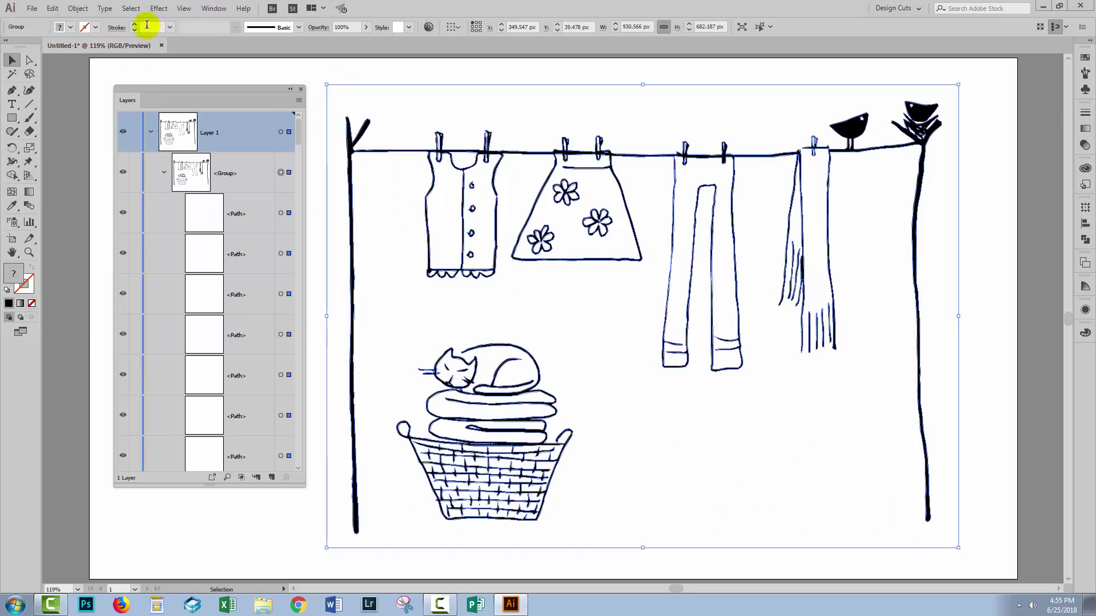
pyautogui.click(78, 8)
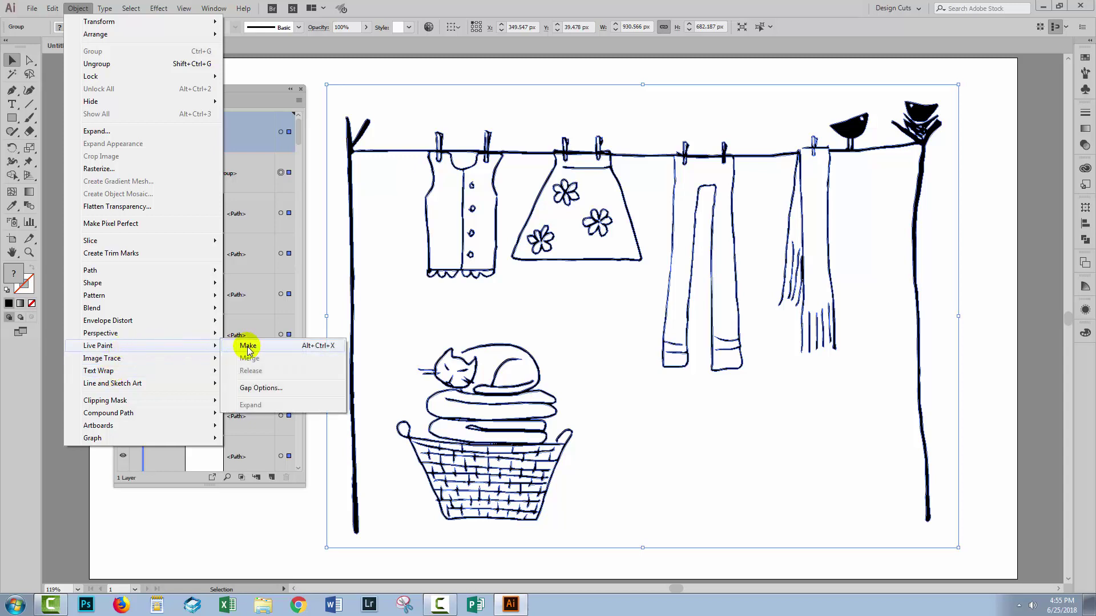
pyautogui.hotkey('alt', 'ctrl', 'x')
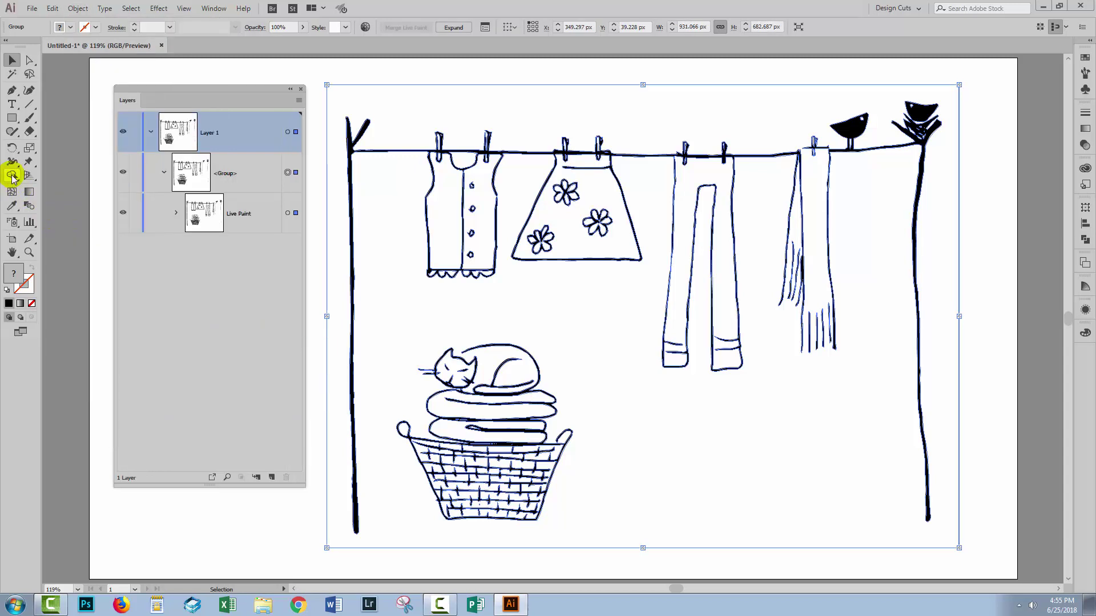
# Step: Deselect the artwork and switch to the Live Paint Bucket tool
pyautogui.moveTo(12, 176); pyautogui.dragTo(43, 189)
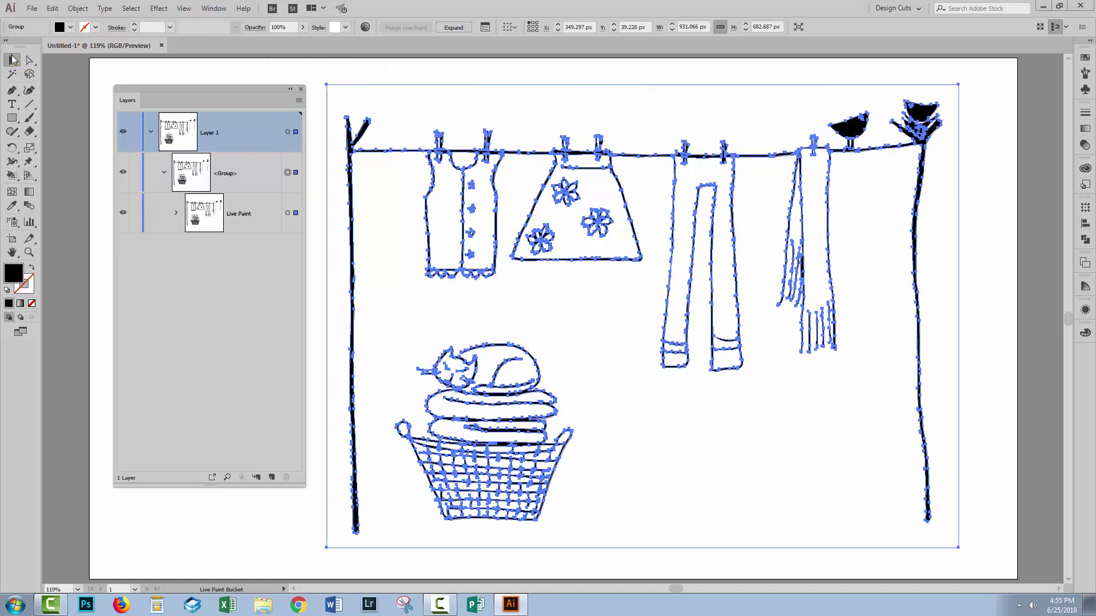
pyautogui.click(12, 60)
pyautogui.click(392, 71)
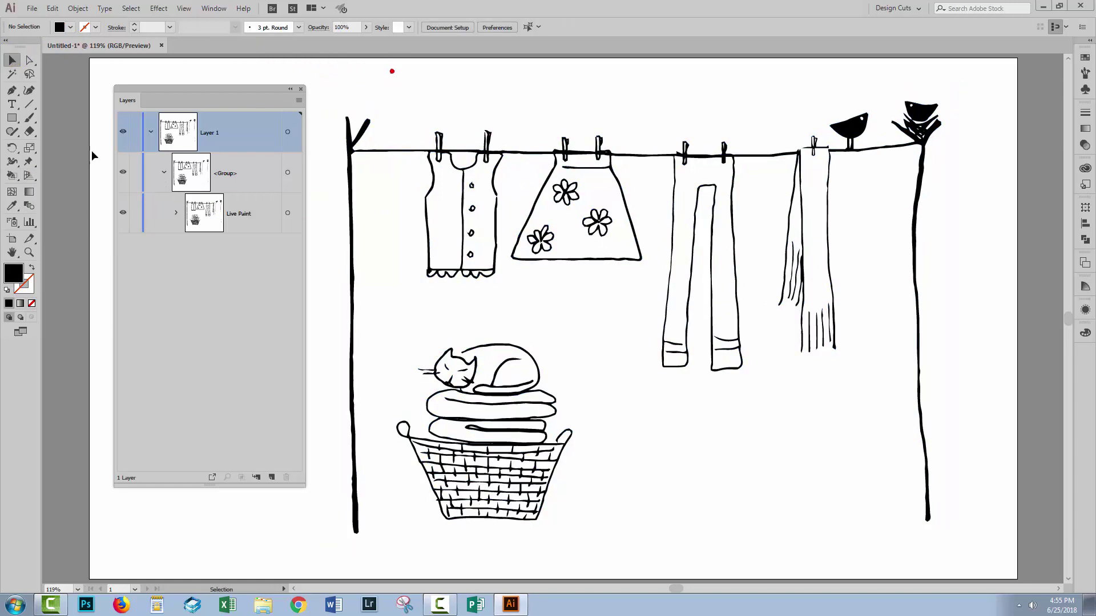
pyautogui.click(12, 175)
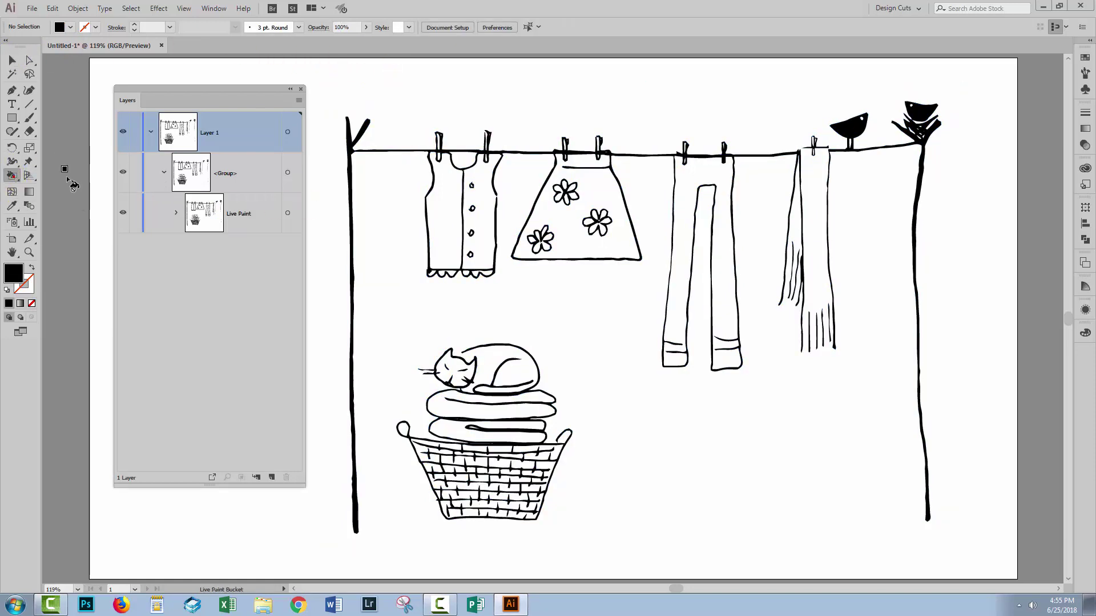
# Step: Pick the salmon swatch and fill the skirt body with it using the Live Paint Bucket
pyautogui.click(1084, 54)
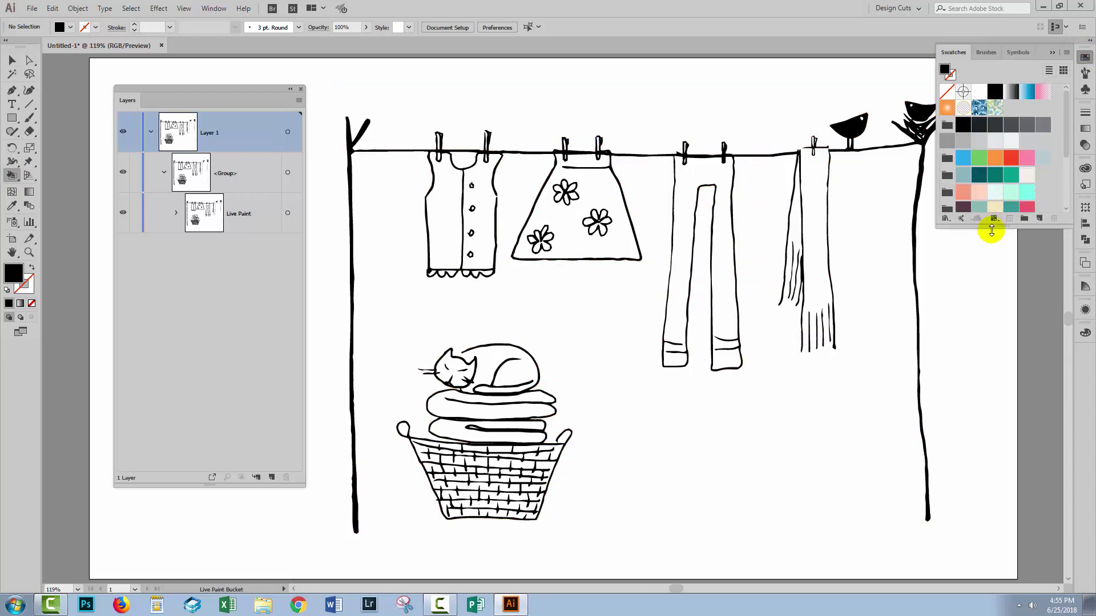
pyautogui.moveTo(992, 228); pyautogui.dragTo(993, 298)
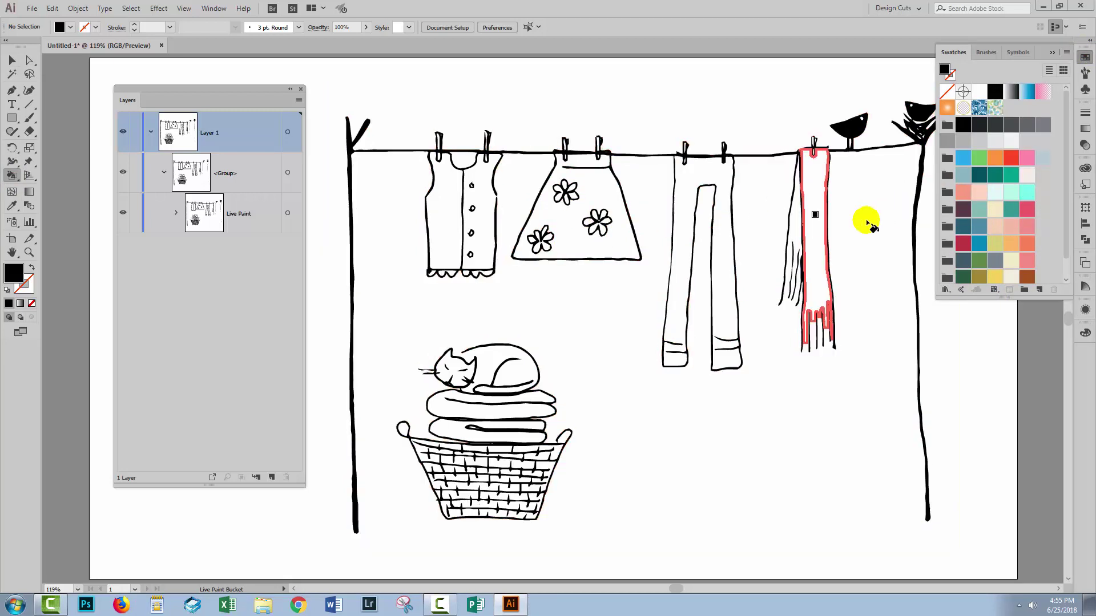
pyautogui.click(964, 193)
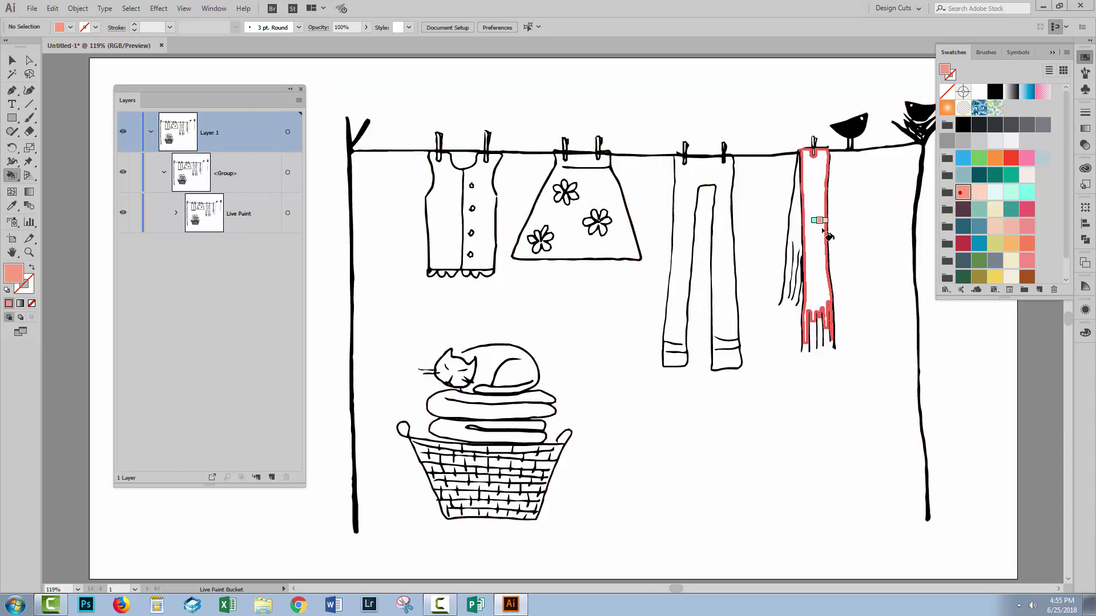
pyautogui.click(573, 241)
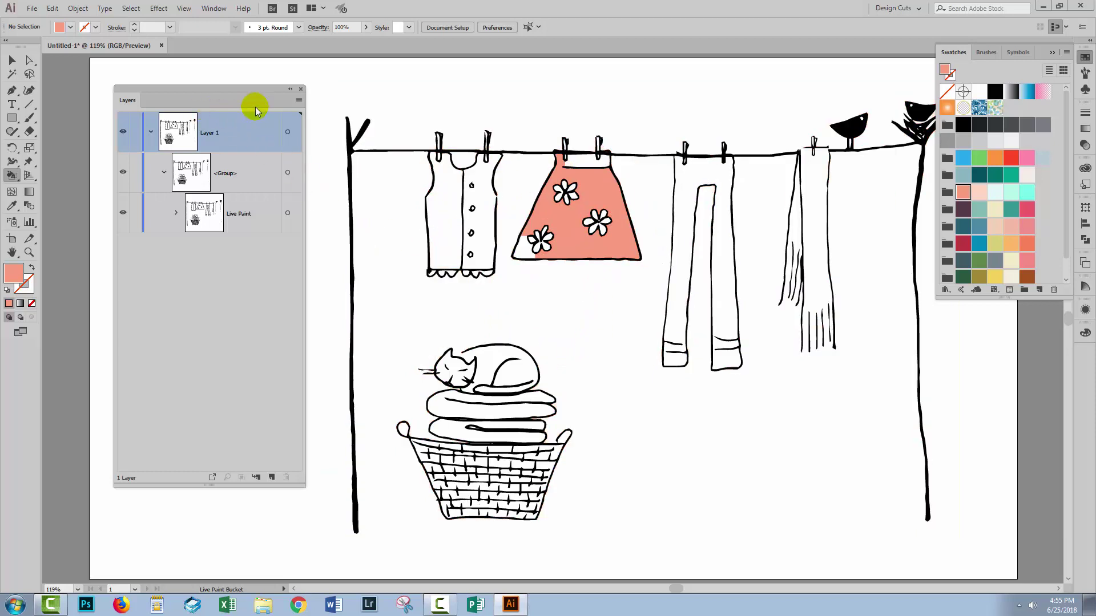
pyautogui.click(12, 61)
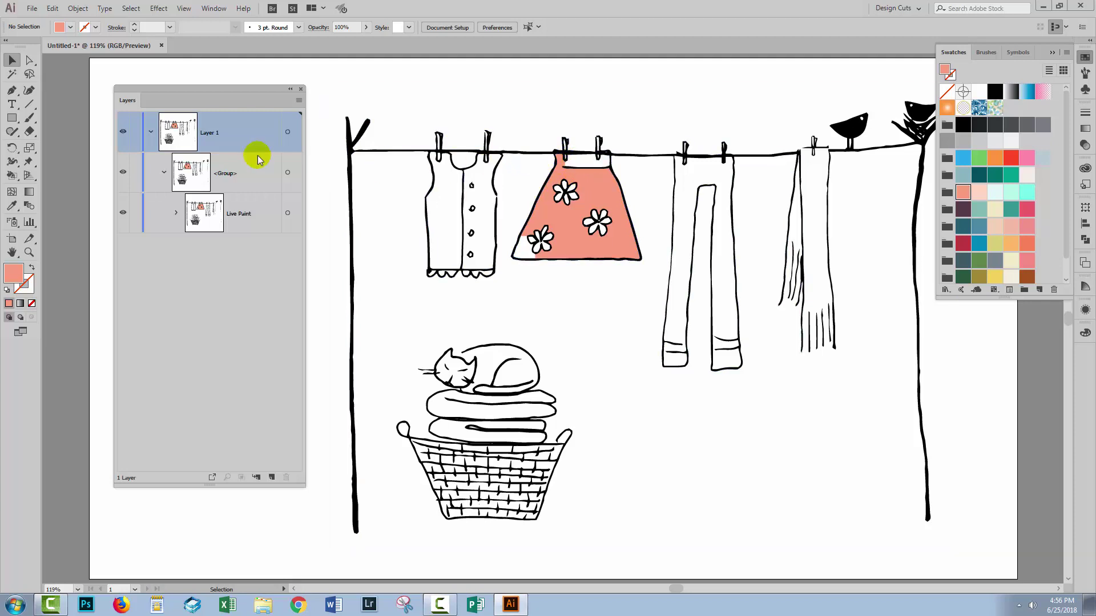
pyautogui.click(28, 253)
# Step: Zoom in and draw a small closed Pen path across the skirt's left strap, adjusting its anchor
pyautogui.moveTo(515, 117); pyautogui.dragTo(655, 269)
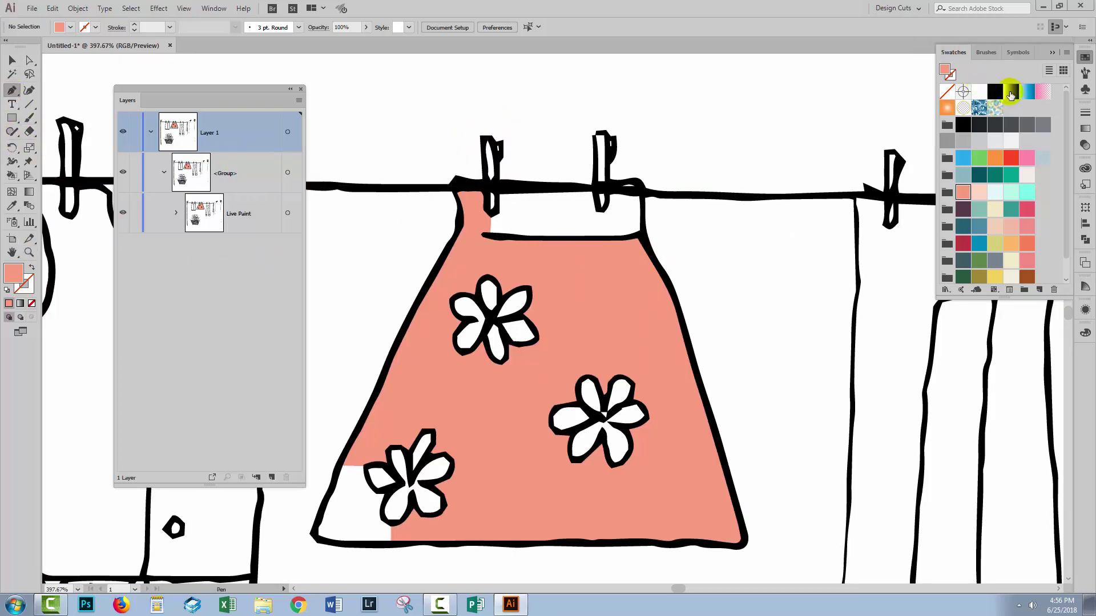
pyautogui.click(486, 236)
pyautogui.click(464, 234)
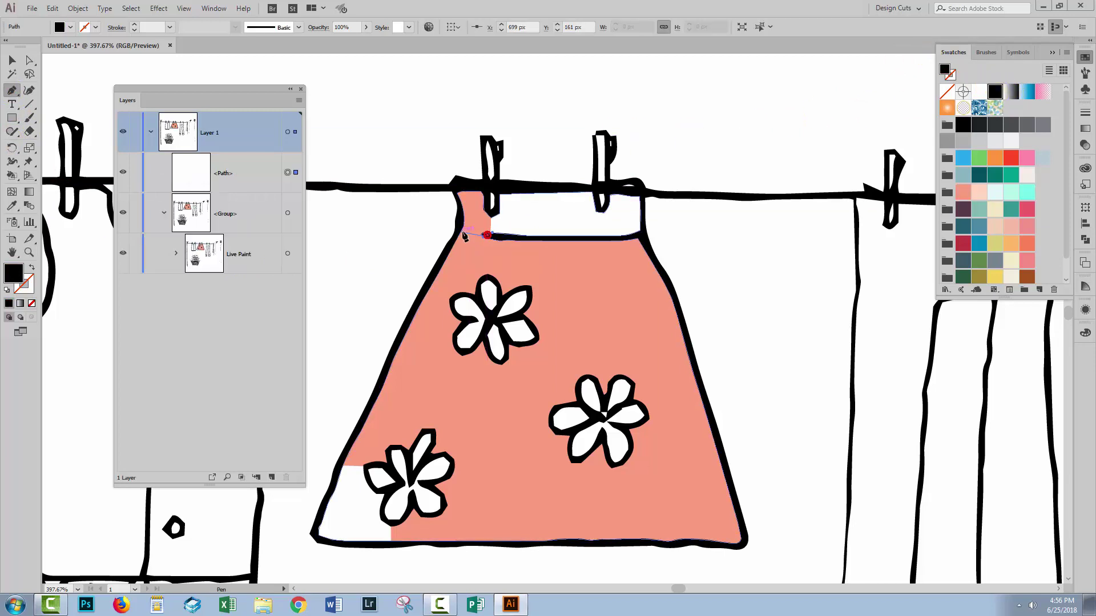
pyautogui.click(486, 235)
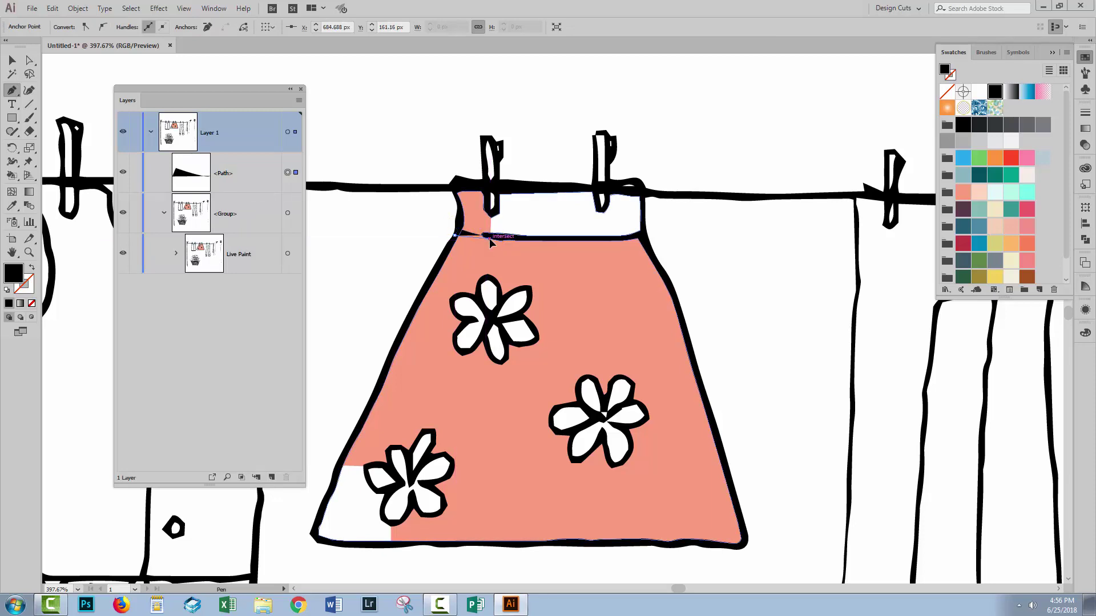
pyautogui.moveTo(495, 240); pyautogui.dragTo(488, 242)
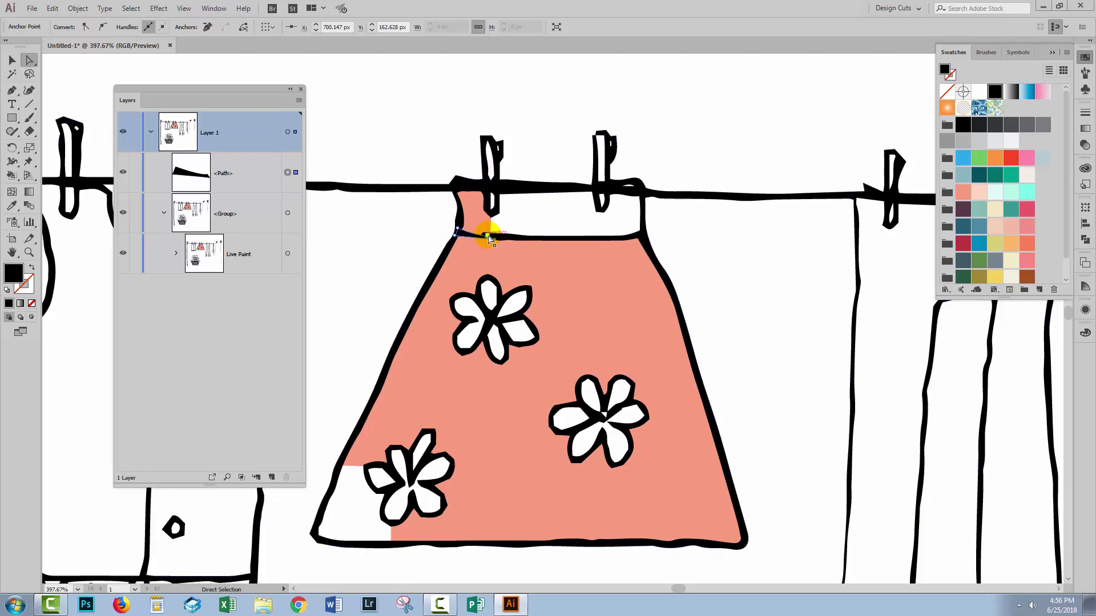
pyautogui.moveTo(490, 237); pyautogui.dragTo(489, 235)
# Step: Select the new gap-closing path in the Layers panel
pyautogui.click(11, 61)
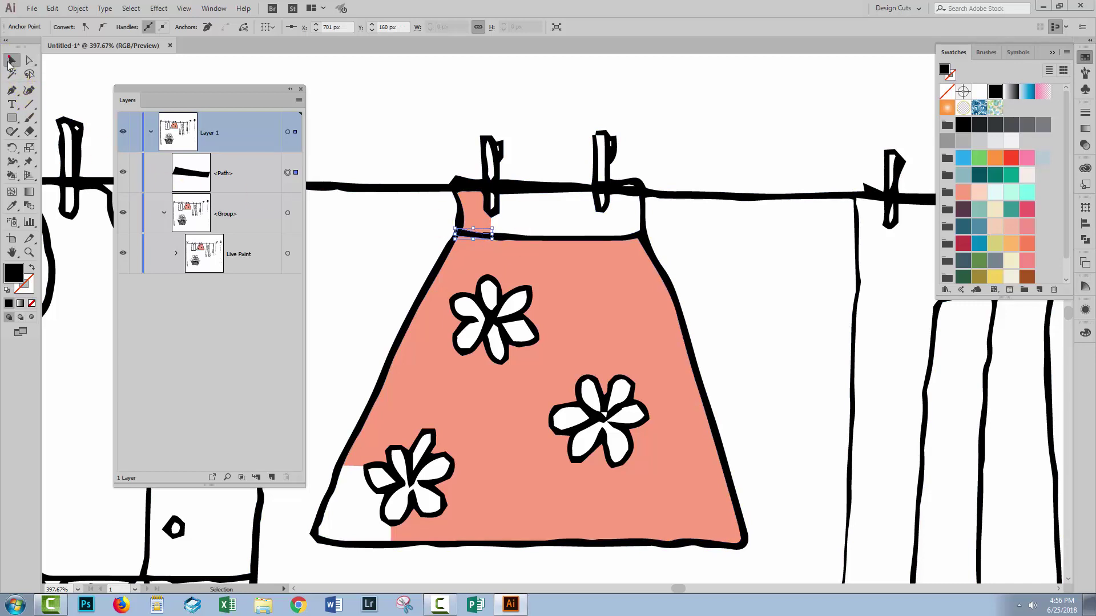
pyautogui.click(212, 178)
pyautogui.click(207, 306)
pyautogui.click(217, 288)
pyautogui.click(185, 204)
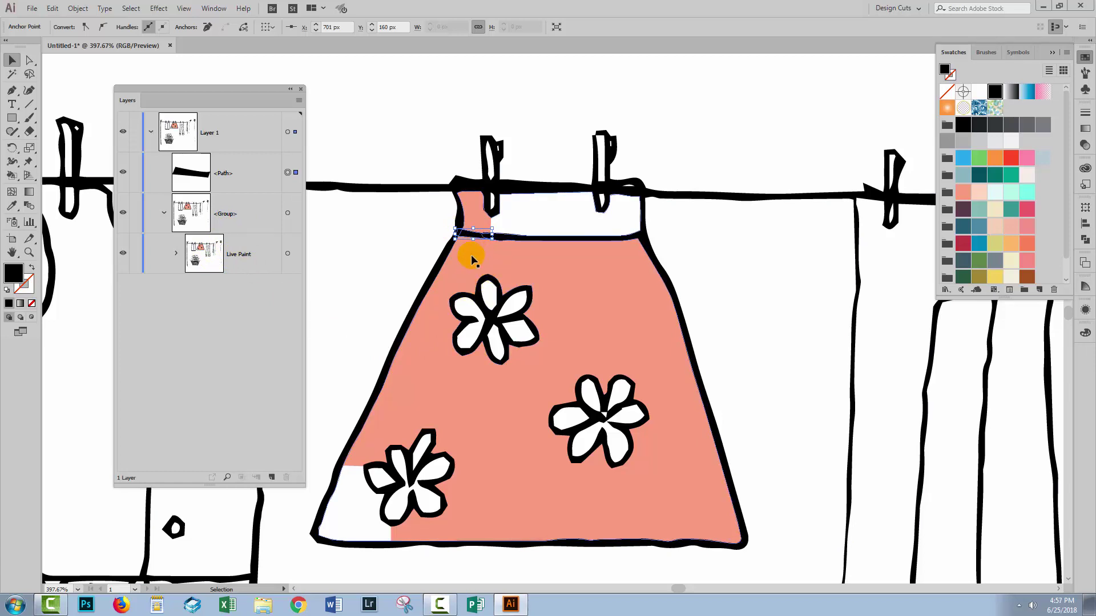
# Step: Move the gap-closing <Path> into the Live Paint group in the Layers panel
pyautogui.click(230, 174)
pyautogui.click(252, 254)
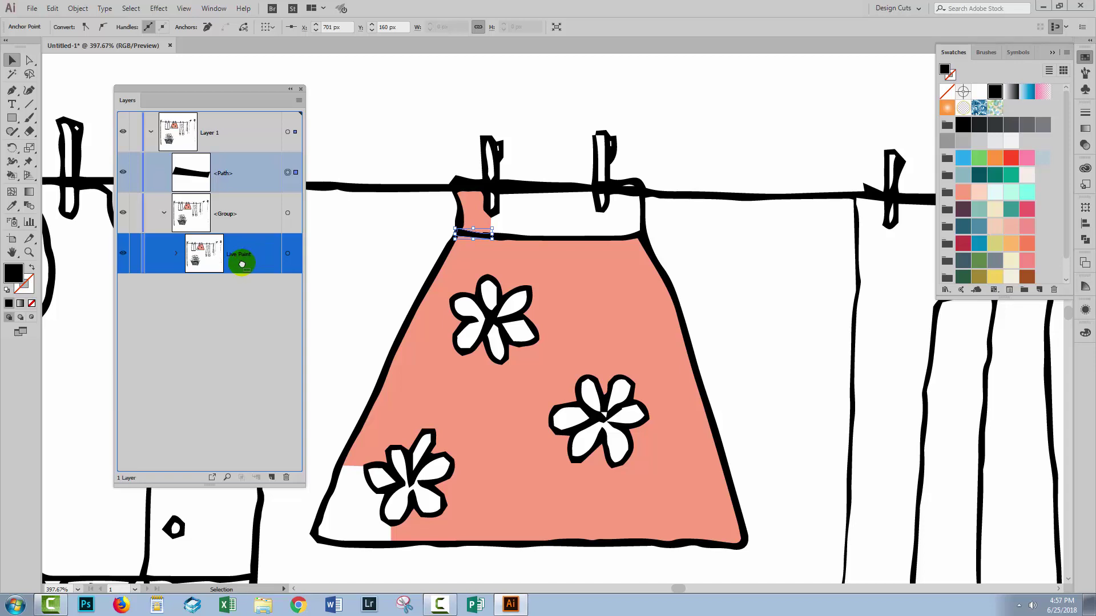
pyautogui.moveTo(242, 264); pyautogui.dragTo(240, 263)
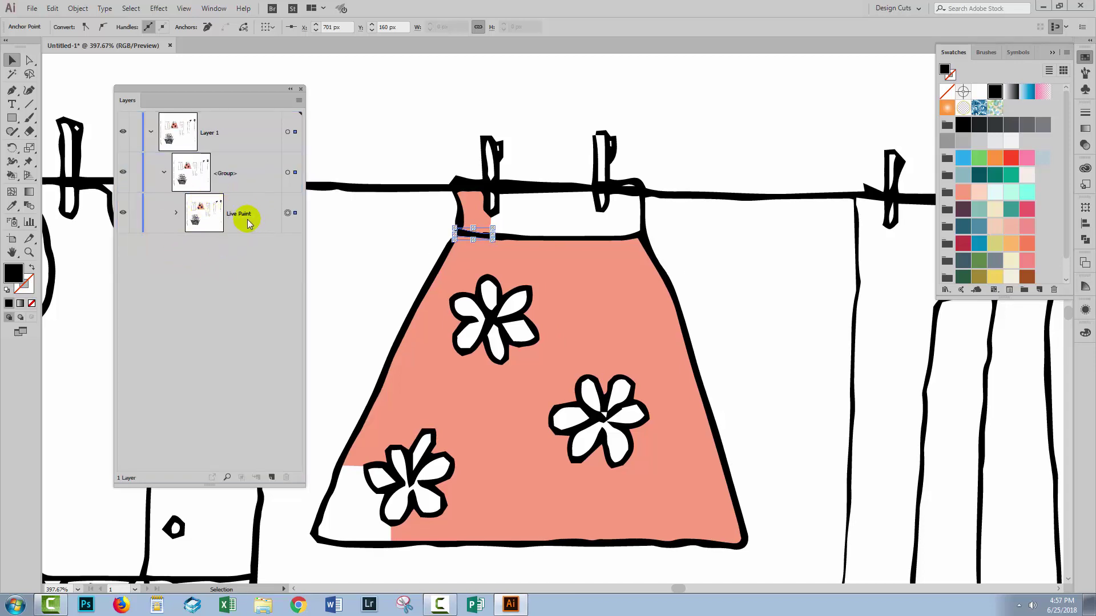
# Step: Pick the Live Paint Bucket from the tool flyout, then return to the Selection tool
pyautogui.click(13, 177)
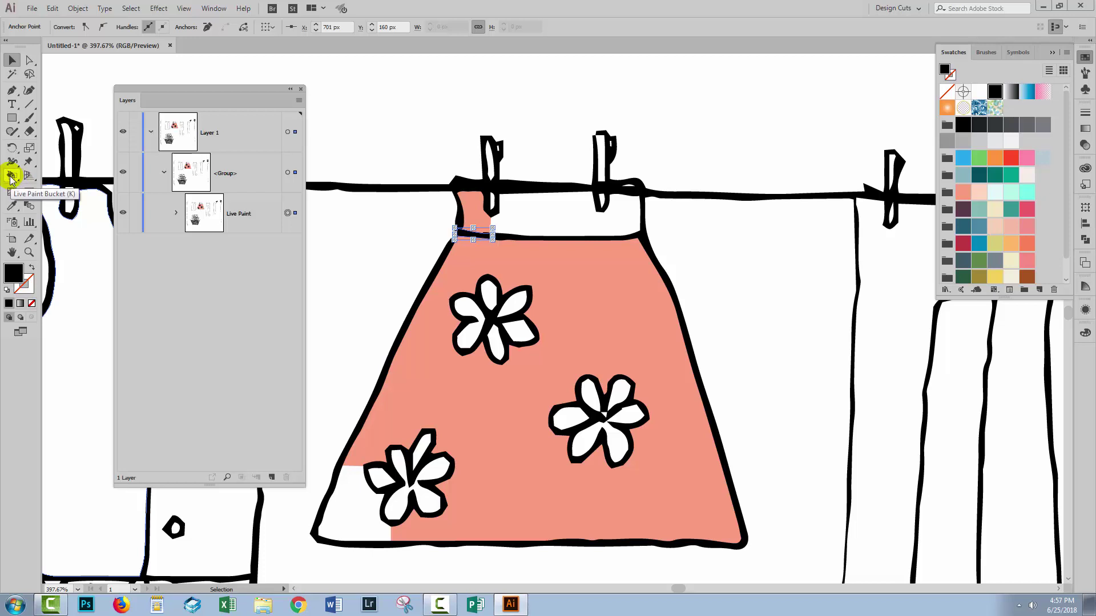
pyautogui.moveTo(12, 178); pyautogui.dragTo(60, 193)
pyautogui.click(287, 213)
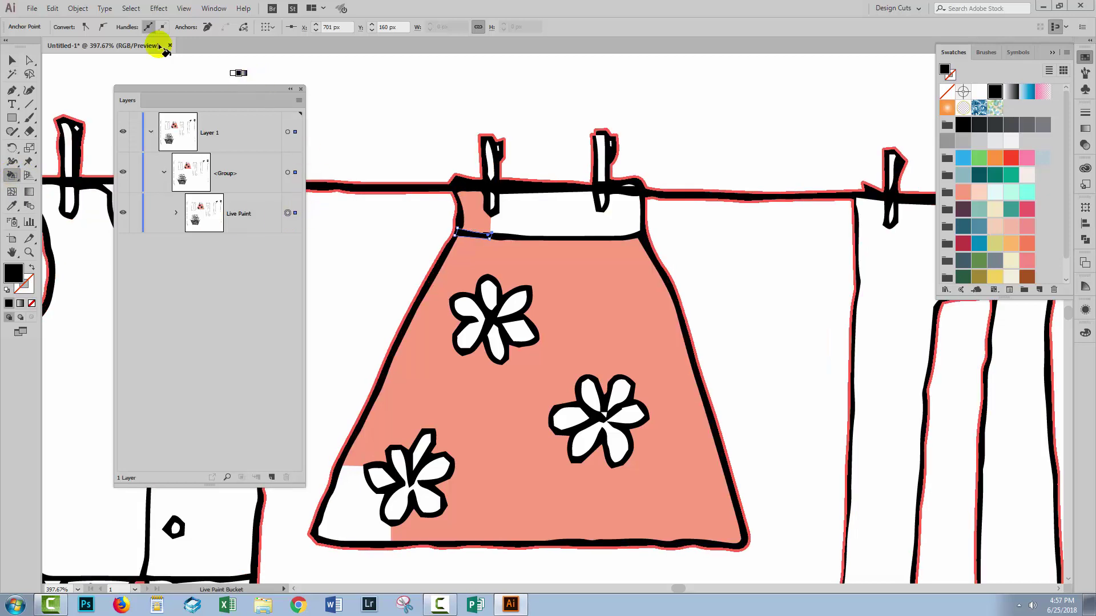
pyautogui.click(15, 59)
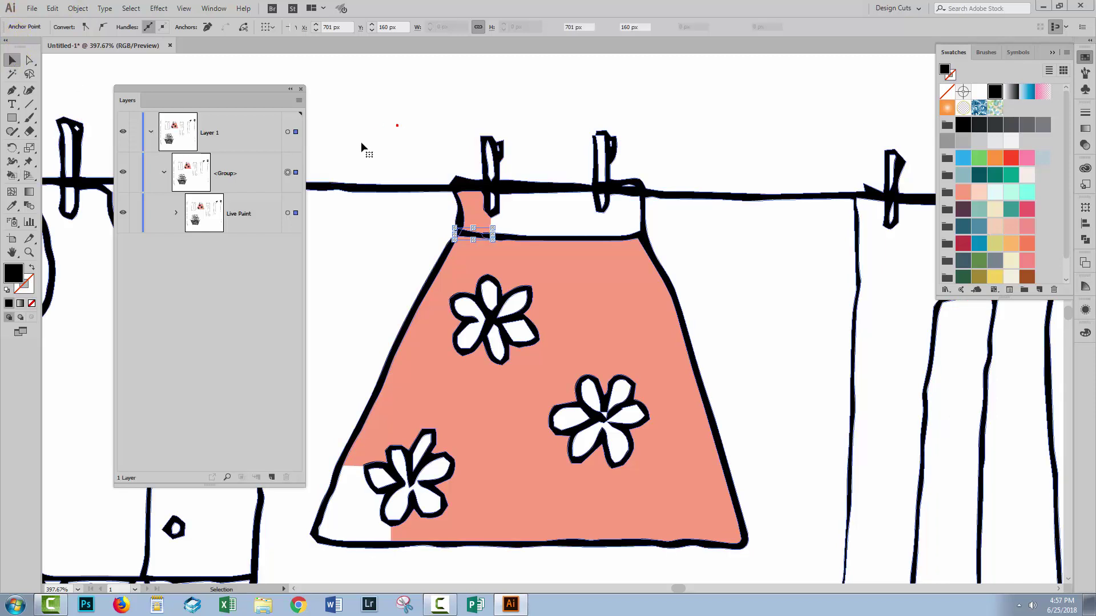
# Step: Fill the left strap, middle and right waistband sections with the light peach swatch
pyautogui.click(233, 162)
pyautogui.click(57, 171)
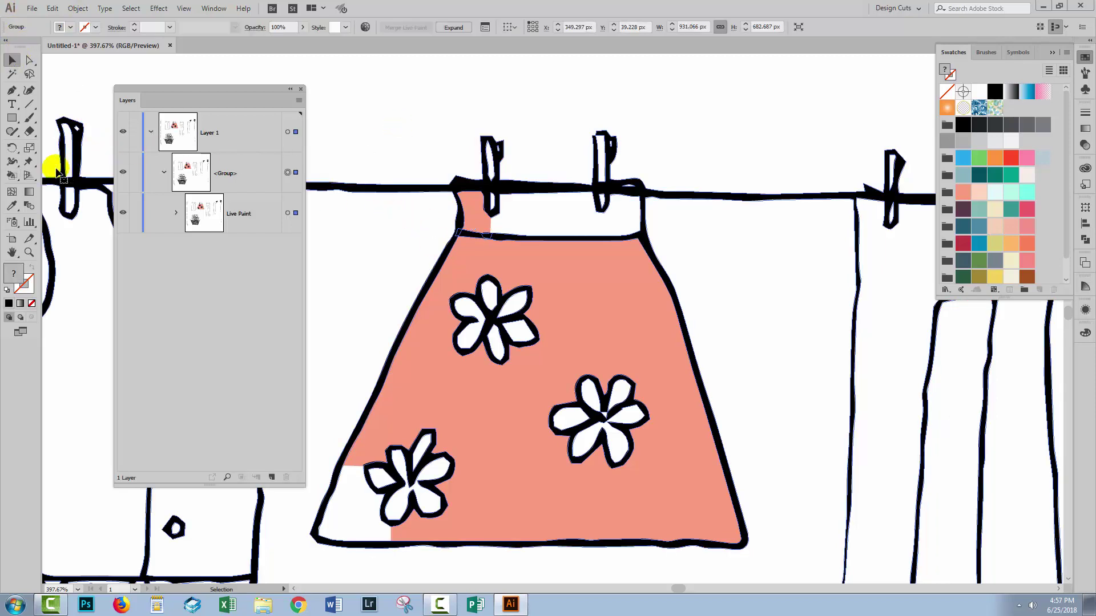
pyautogui.click(12, 177)
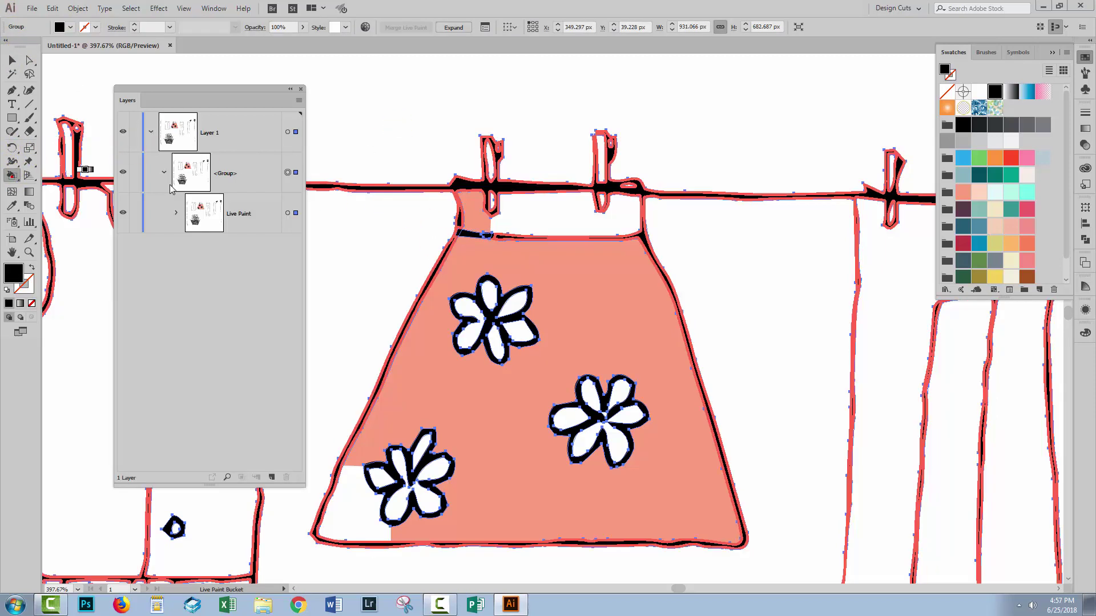
pyautogui.click(979, 195)
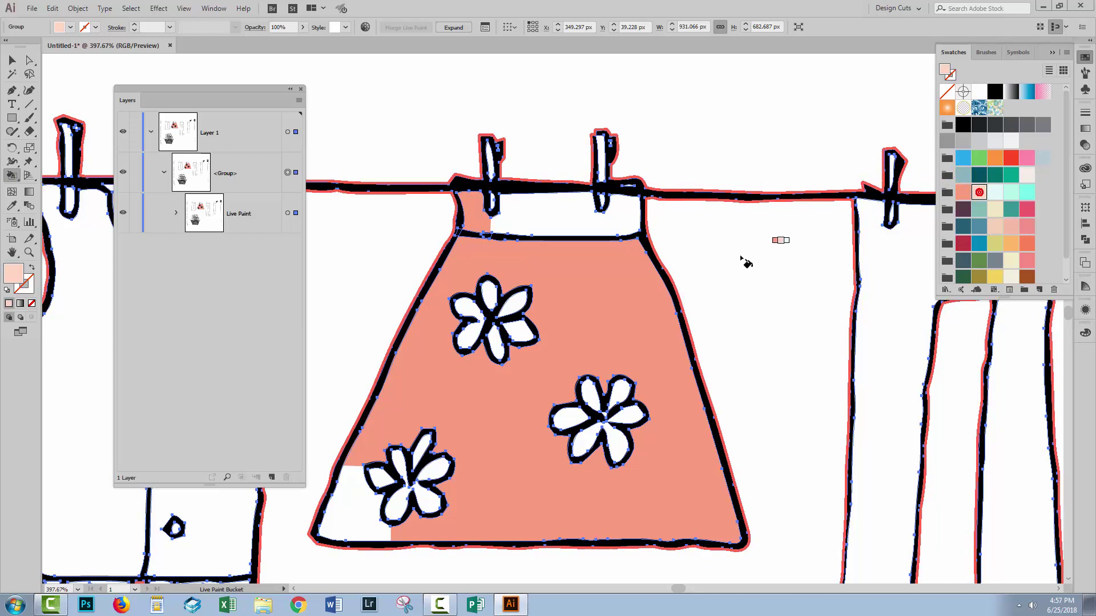
pyautogui.click(476, 216)
pyautogui.click(543, 220)
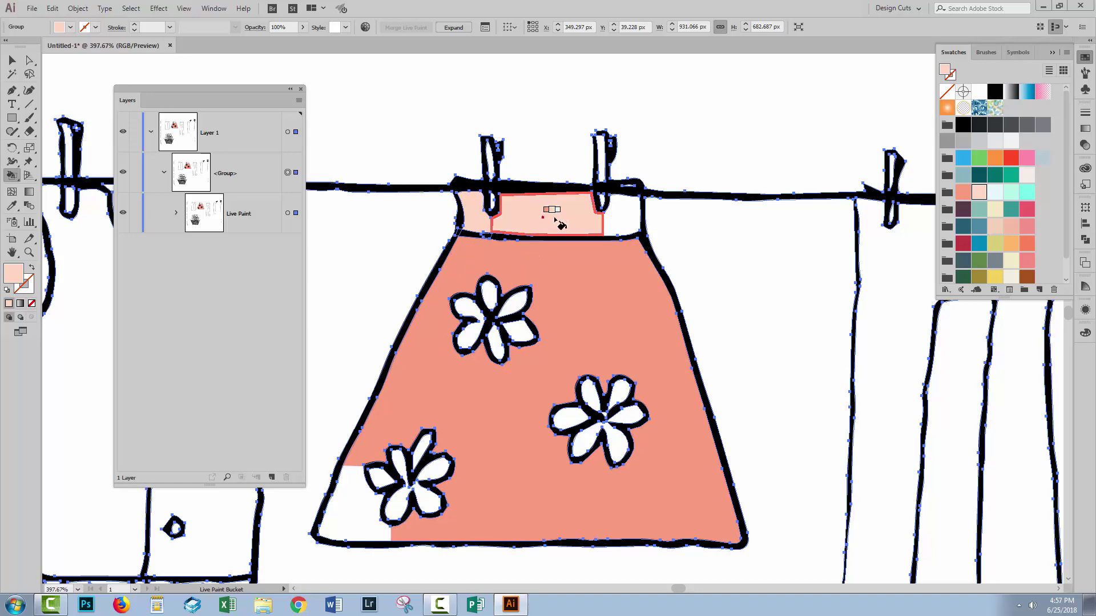
pyautogui.click(619, 215)
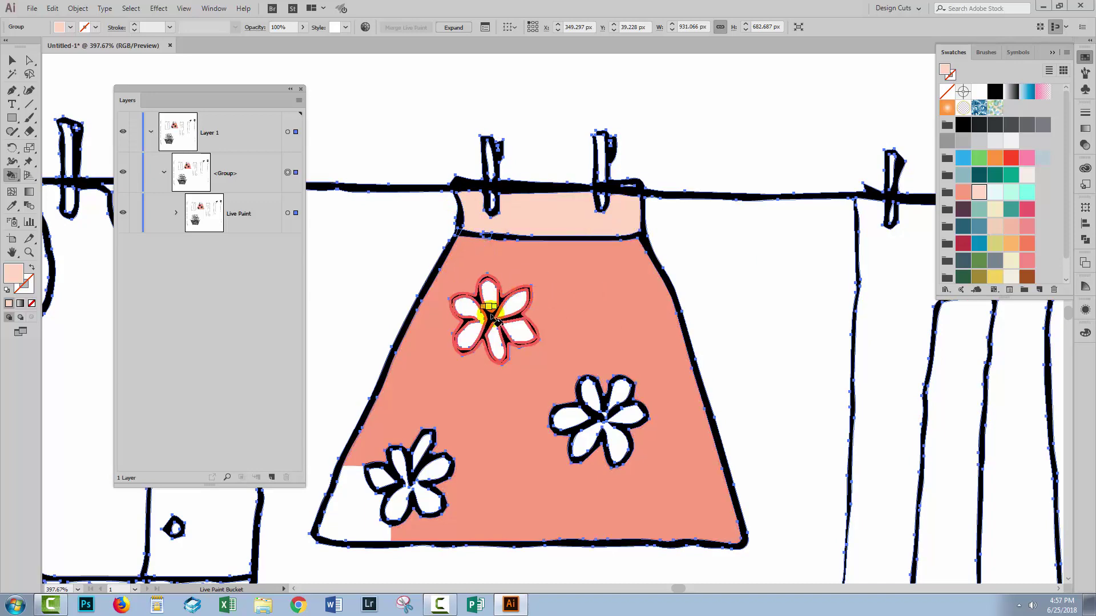
# Step: Fill the skirt's white lower-left corner salmon, fit the artboard in view, and deselect
pyautogui.click(962, 192)
pyautogui.click(367, 506)
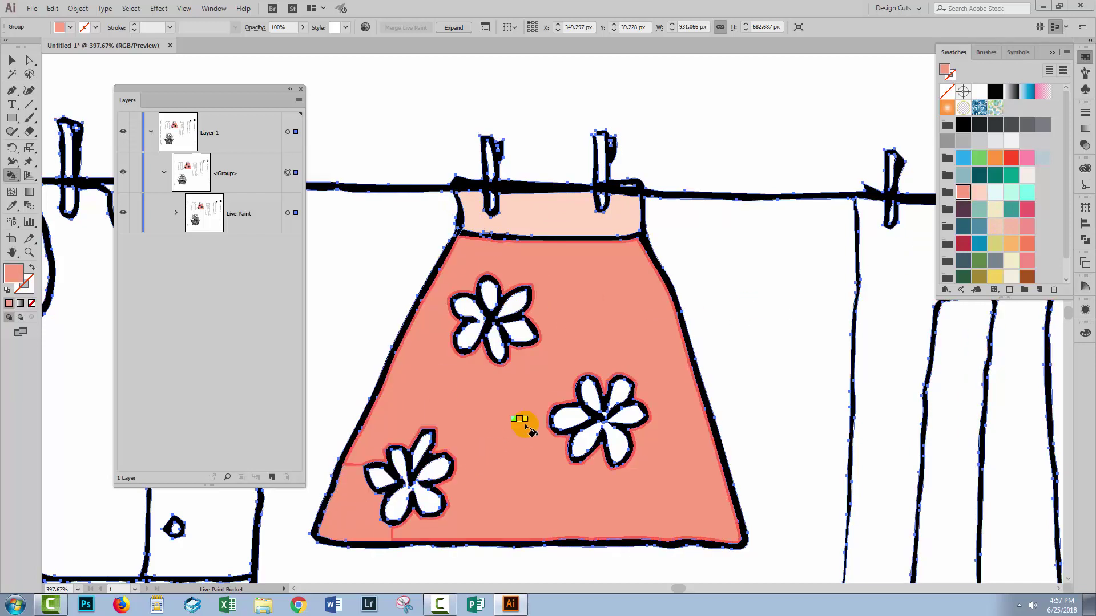
pyautogui.hotkey('ctrl', '0')
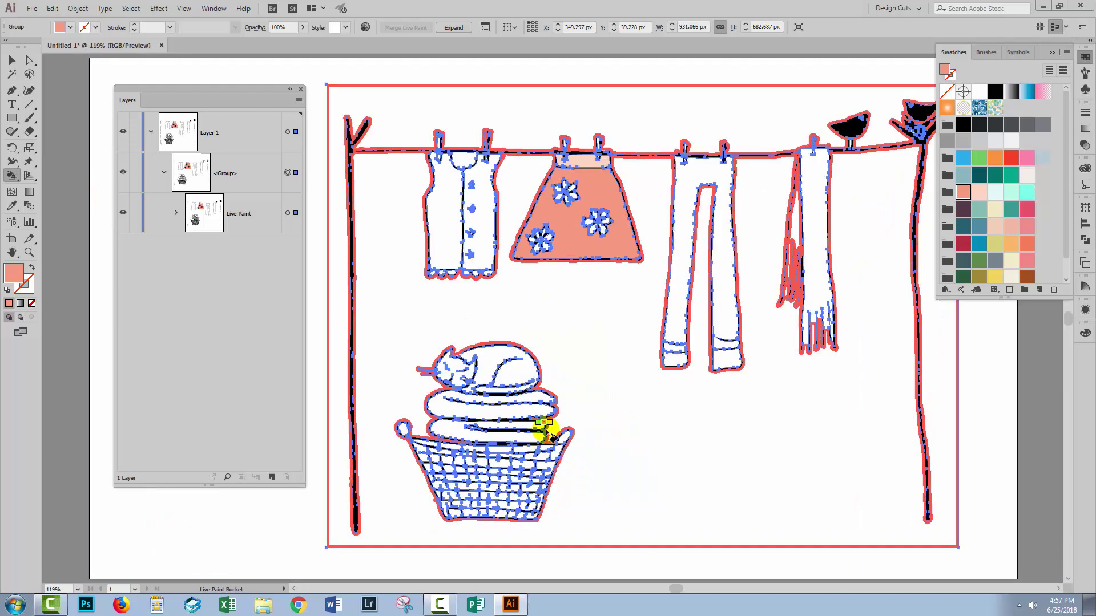
pyautogui.click(12, 59)
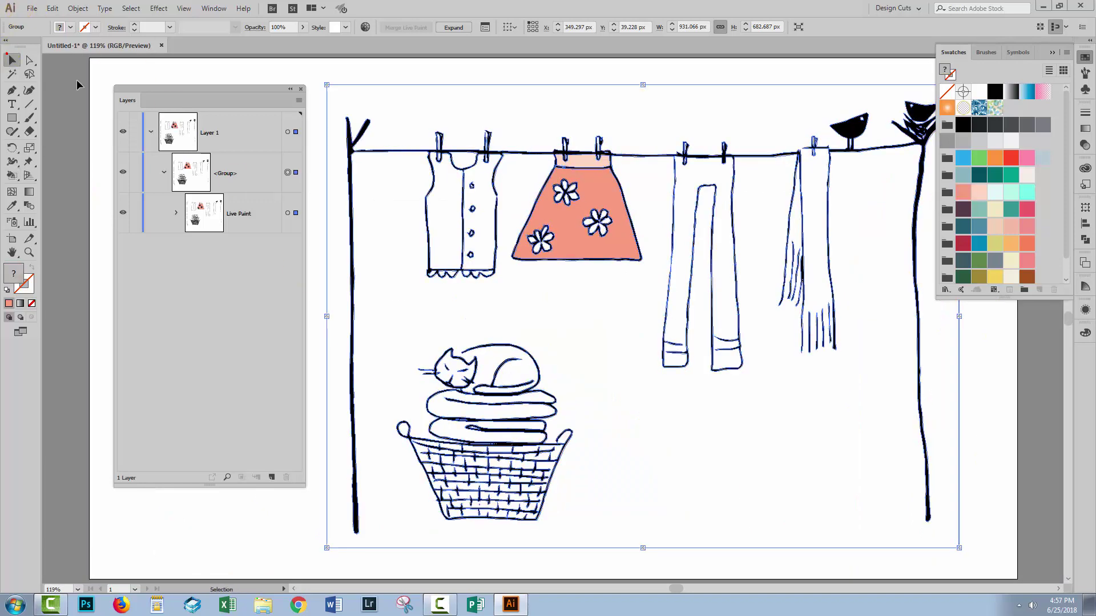
pyautogui.click(299, 64)
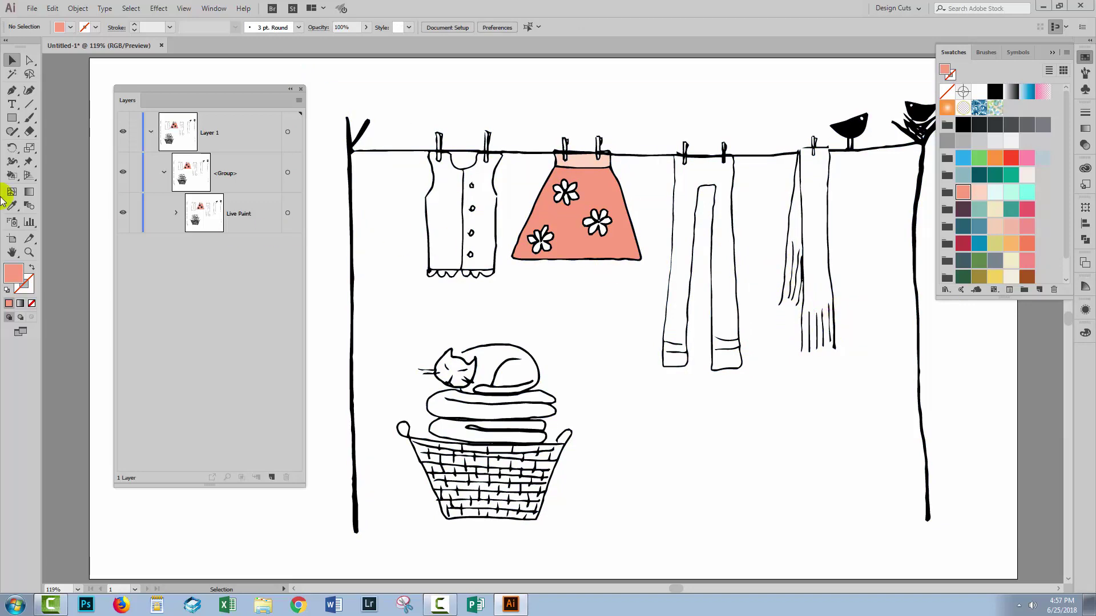
# Step: Fill the scarf aqua, undoing the accidental aqua fill of the background
pyautogui.click(12, 176)
pyautogui.press('Right')
pyautogui.press('Right')
pyautogui.press('Right')
pyautogui.press('Right')
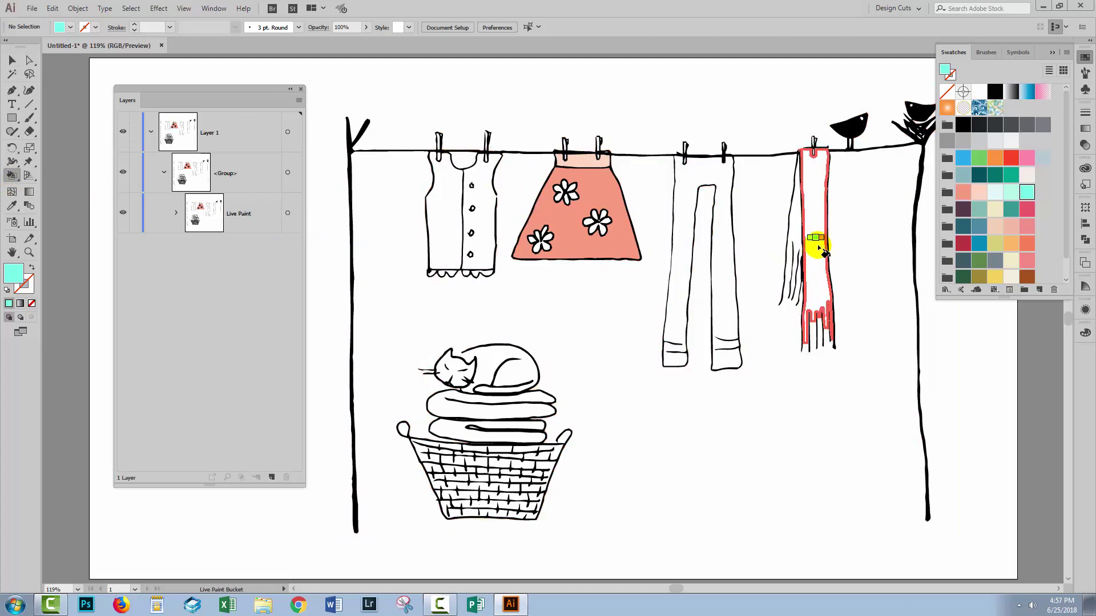
pyautogui.click(815, 250)
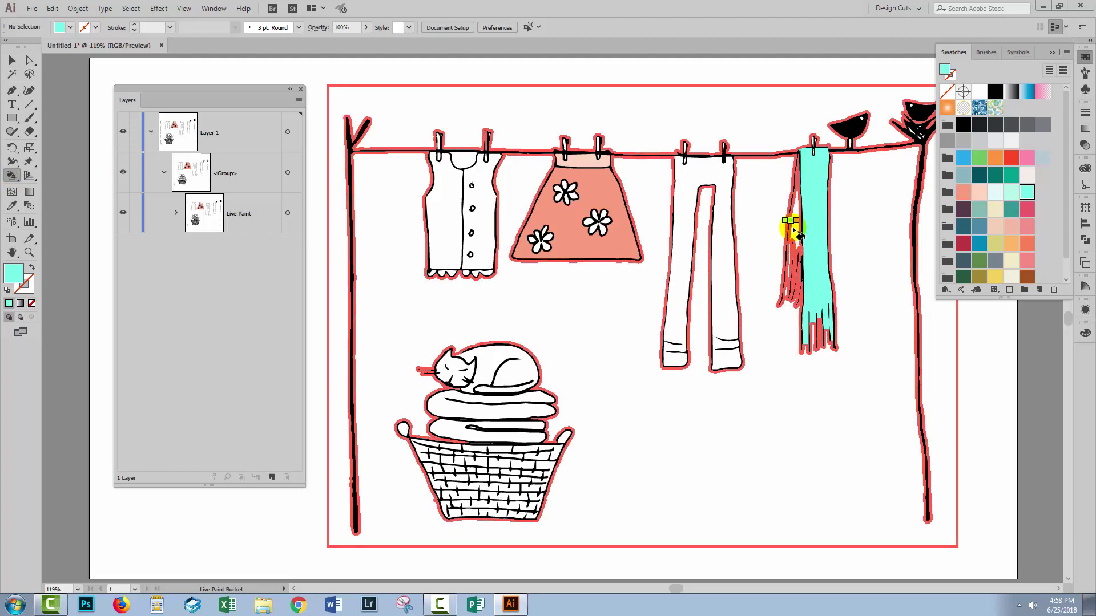
pyautogui.click(793, 229)
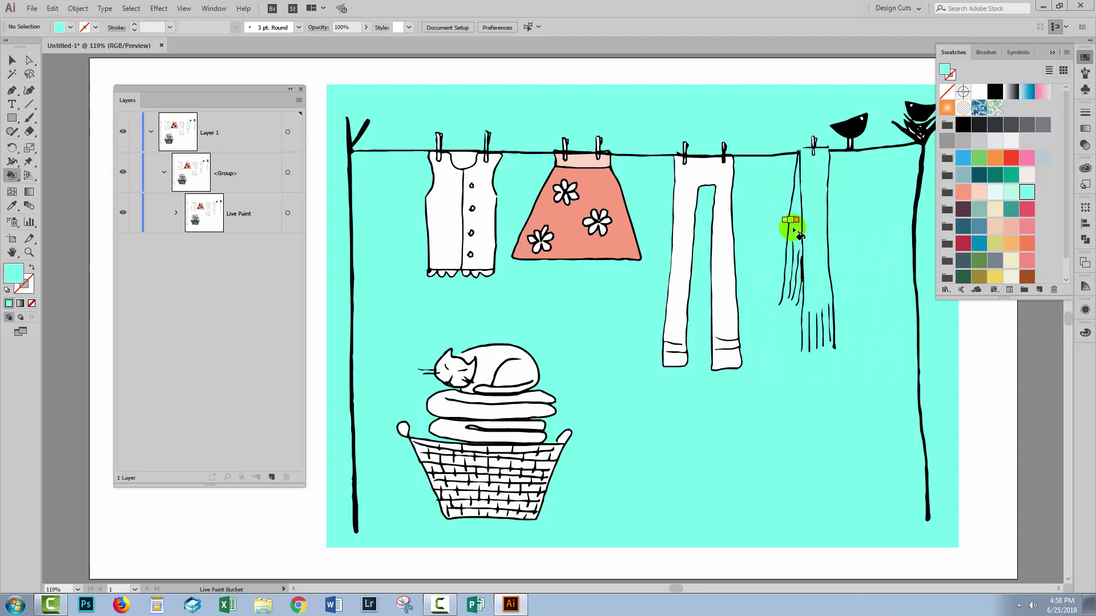
pyautogui.hotkey('ctrl', 'z')
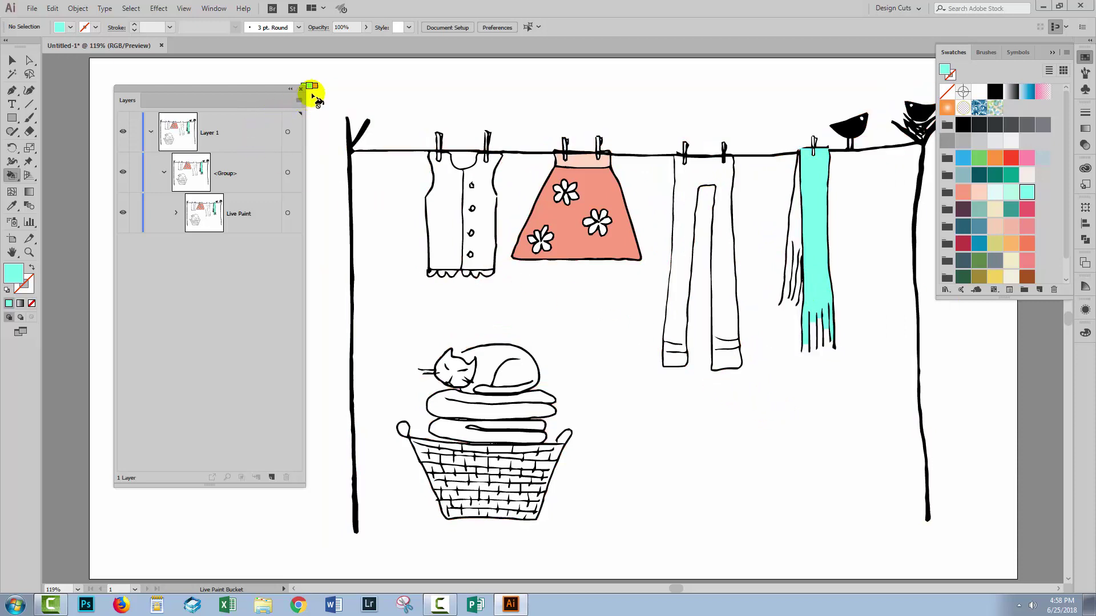
# Step: Select the whole Live Paint group, then deselect it
pyautogui.click(12, 59)
pyautogui.click(336, 98)
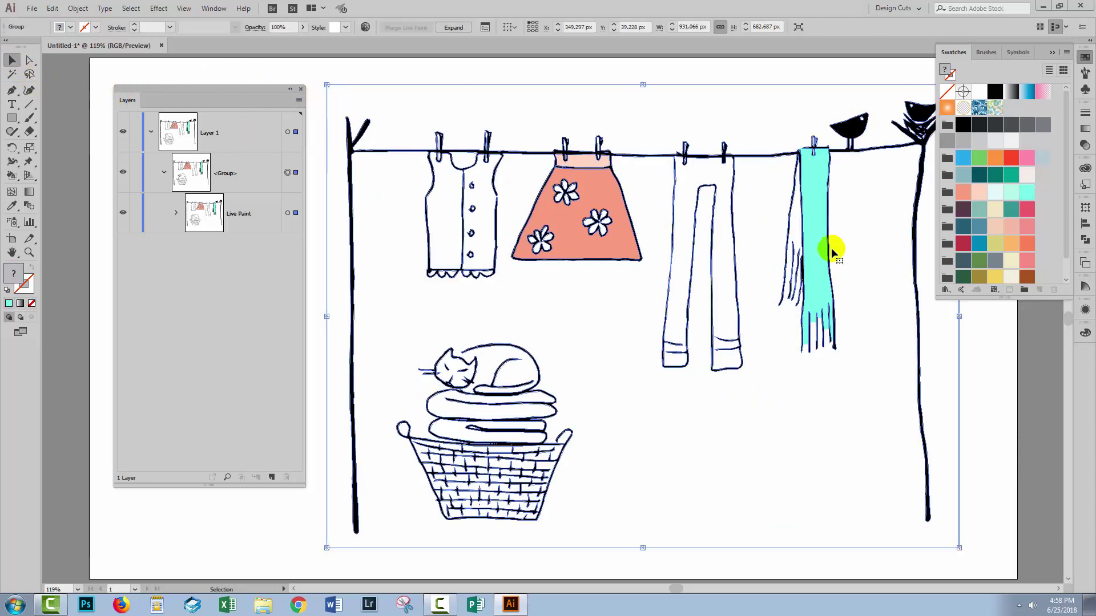
pyautogui.click(263, 537)
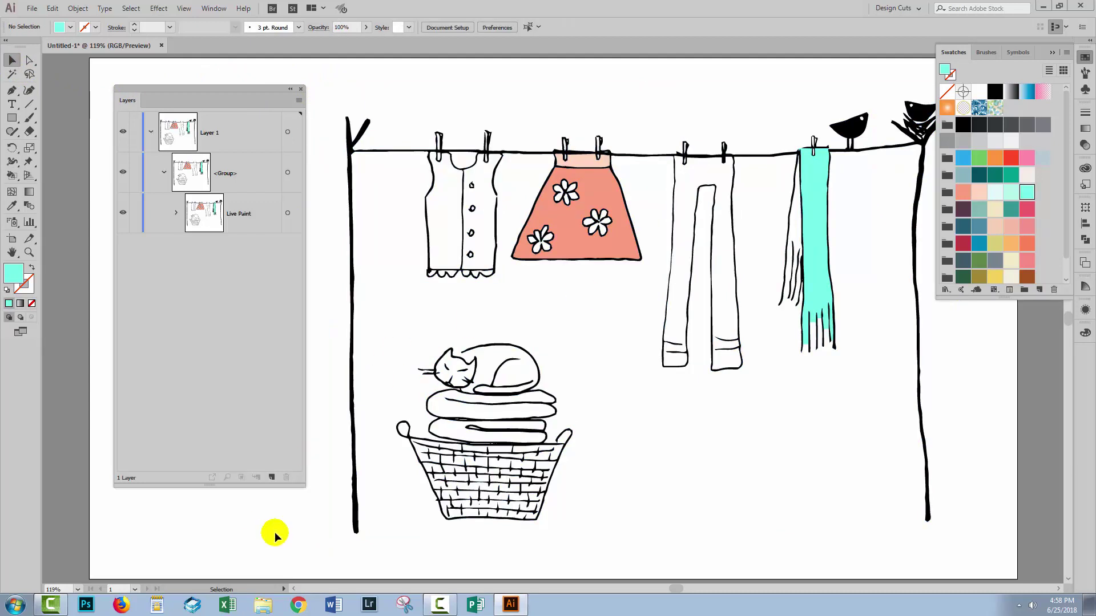